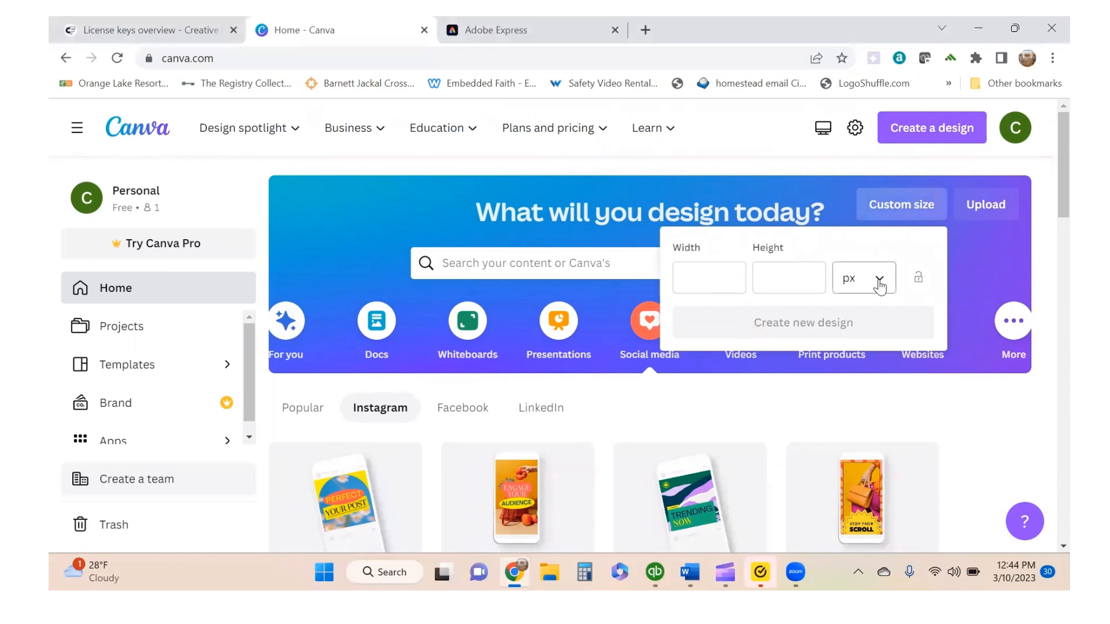
# Step: Create a blank Instagram Post (Square) design and bring up the uploaded images
pyautogui.click(850, 355)
pyautogui.click(924, 413)
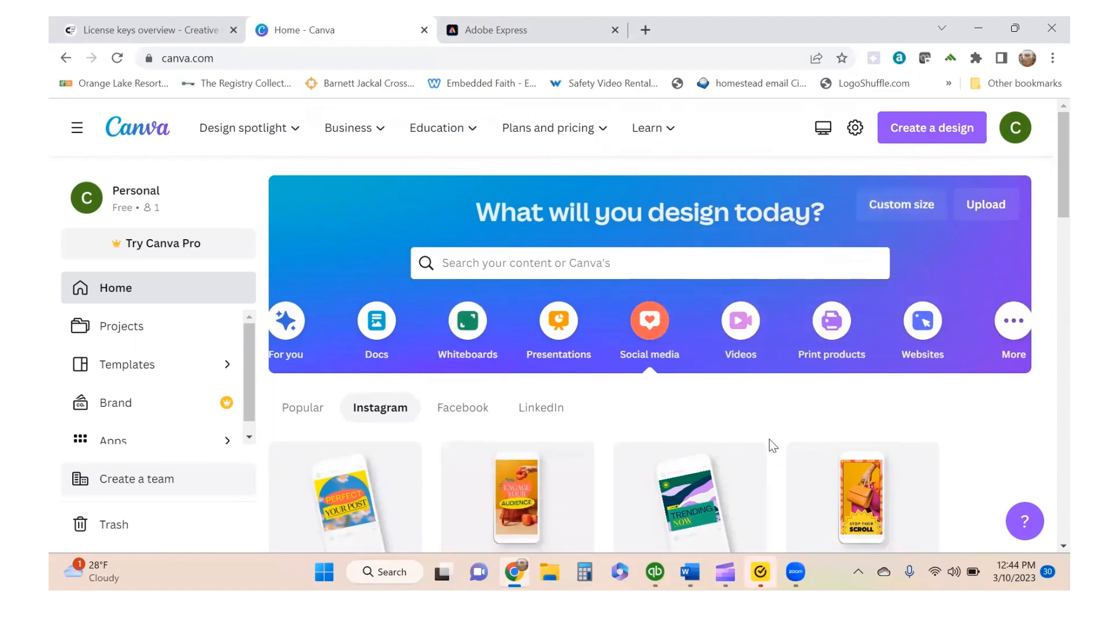
pyautogui.scroll(-1, 886, 397)
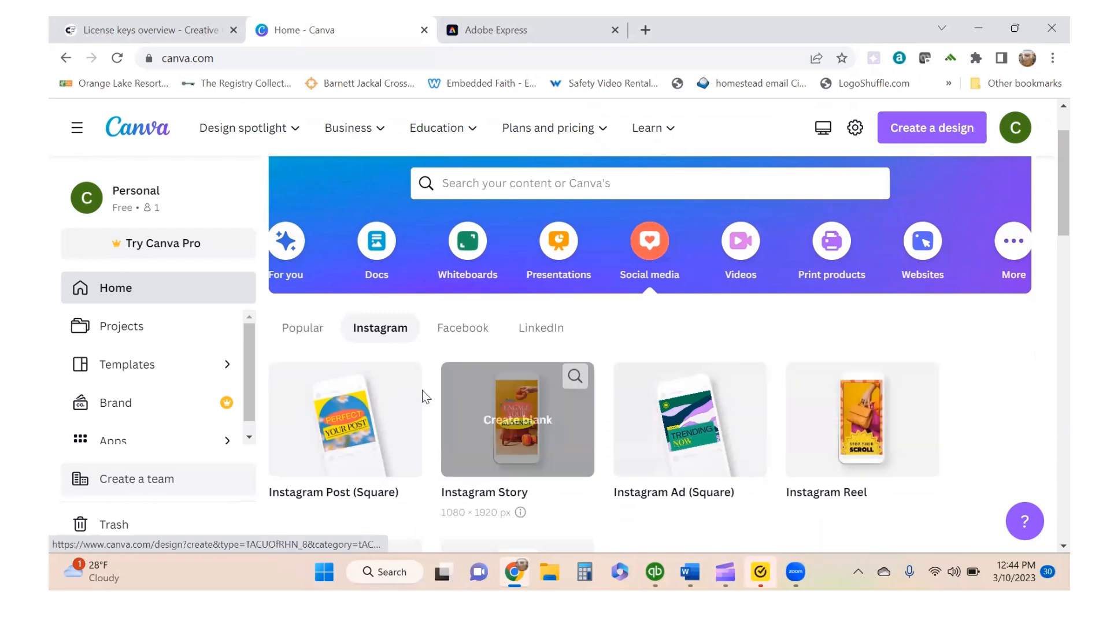
pyautogui.click(335, 443)
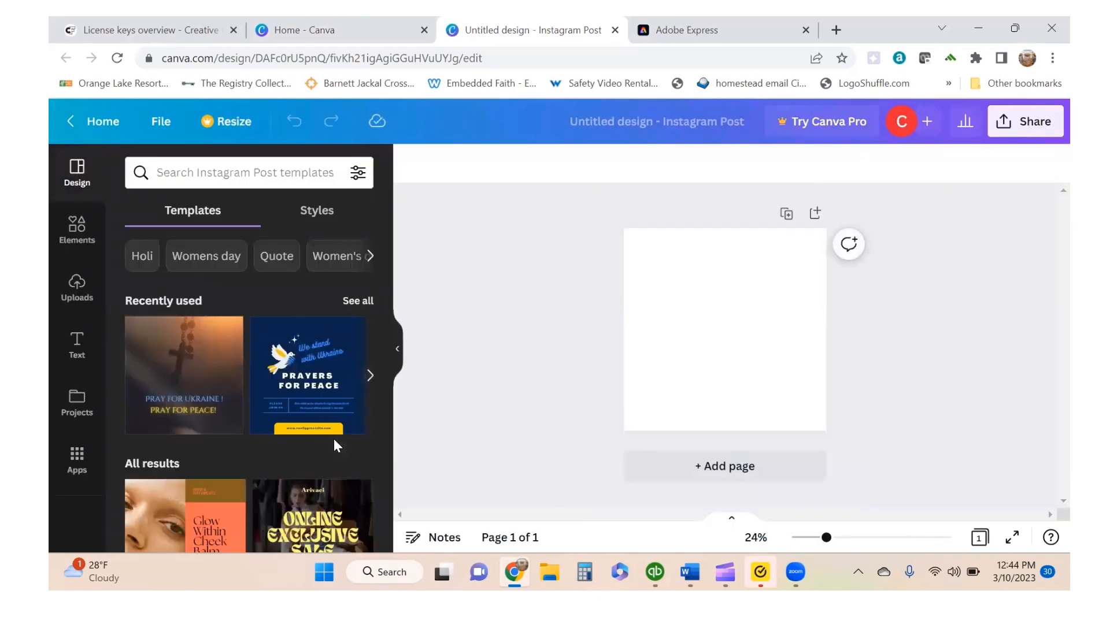
pyautogui.click(72, 287)
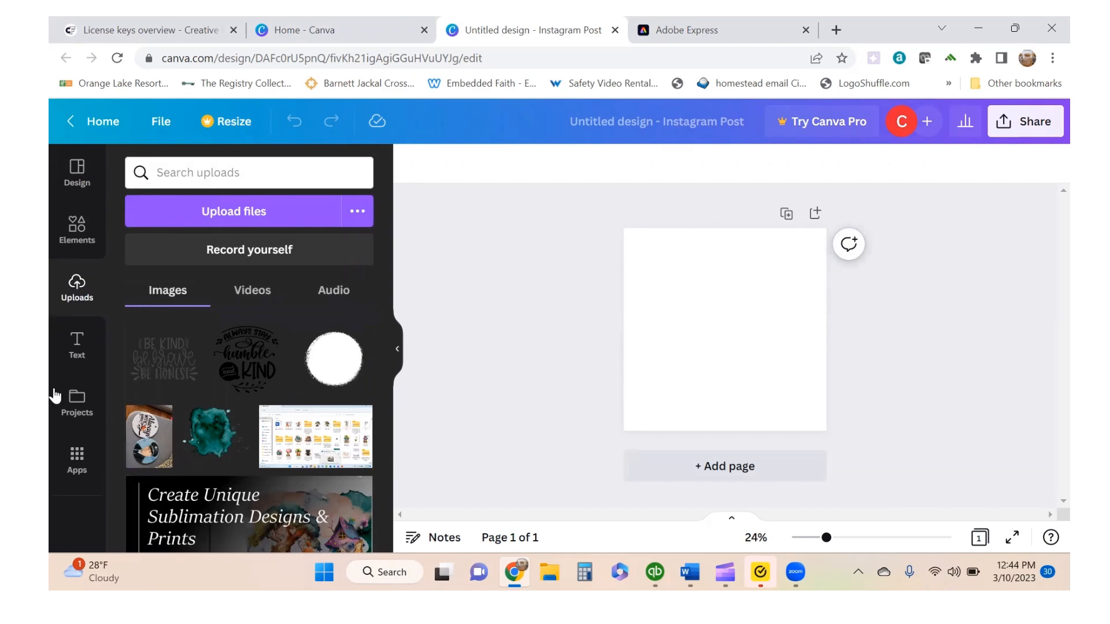
# Step: Place the uploaded photo of two round ornaments, view its image editing options, and delete it from the page
pyautogui.click(146, 467)
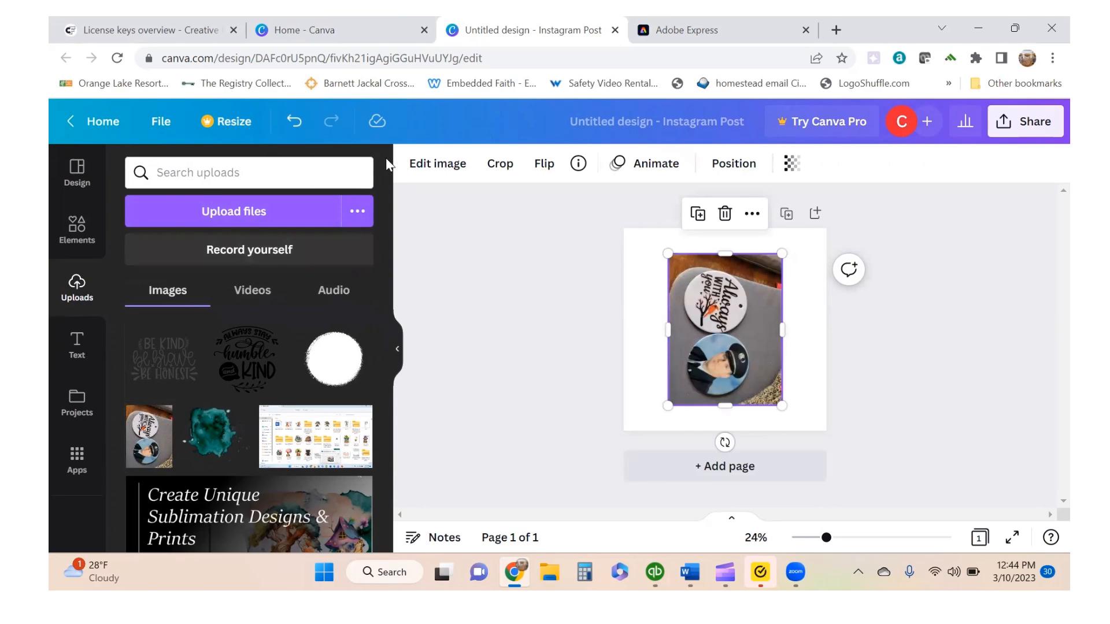
pyautogui.click(452, 169)
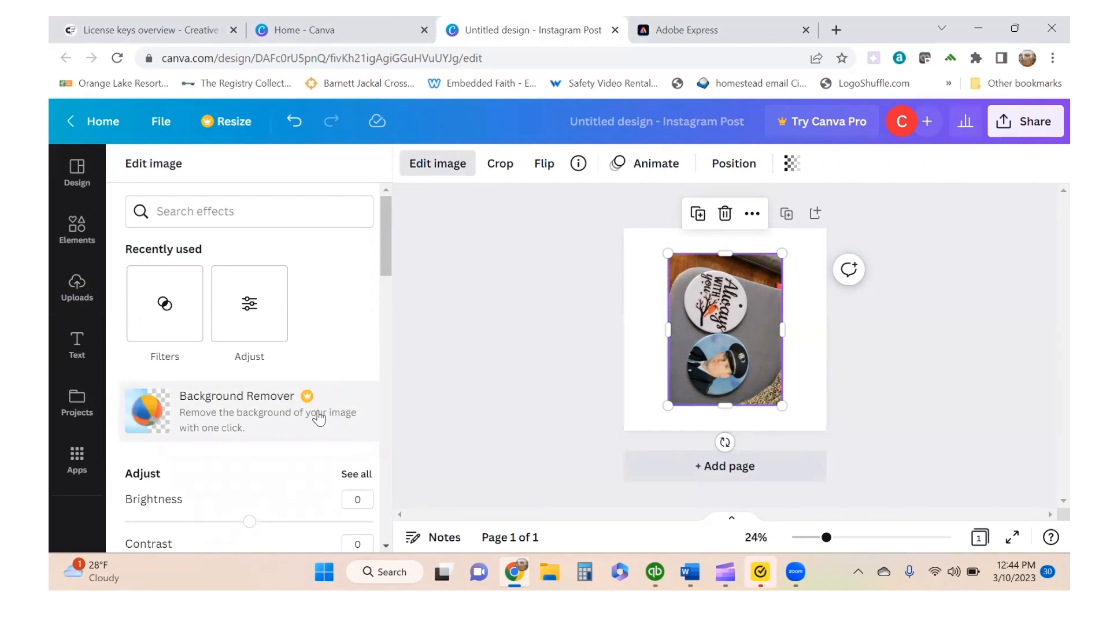
pyautogui.click(724, 214)
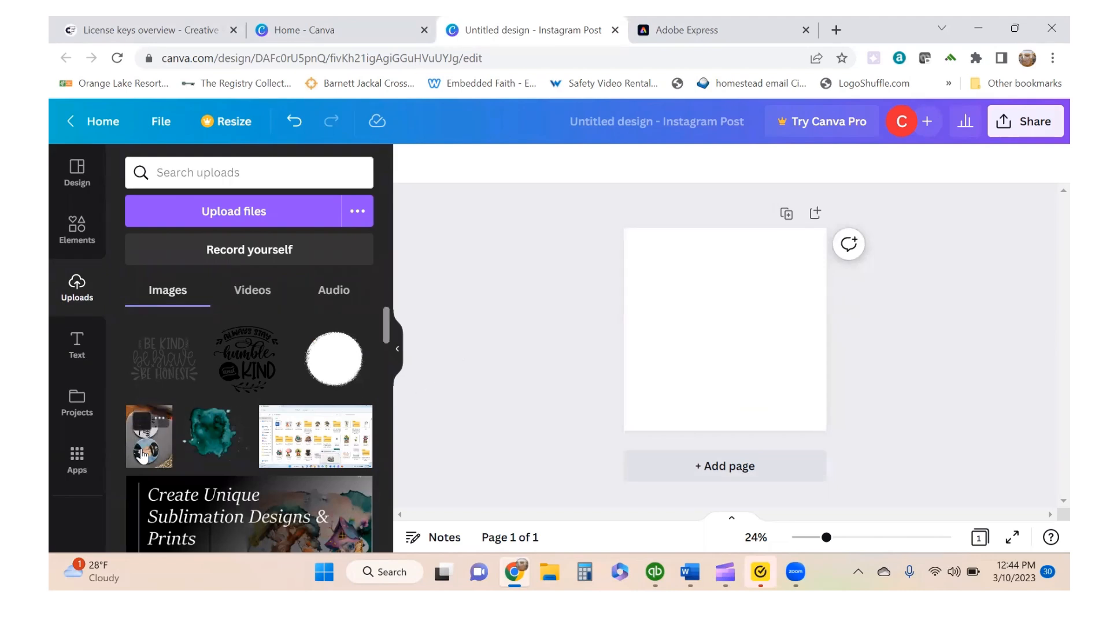
# Step: Add the uploaded teal watercolor splash, the white brushed circle and the "Always Stay Humble and Kind" lettering to the page
pyautogui.click(210, 447)
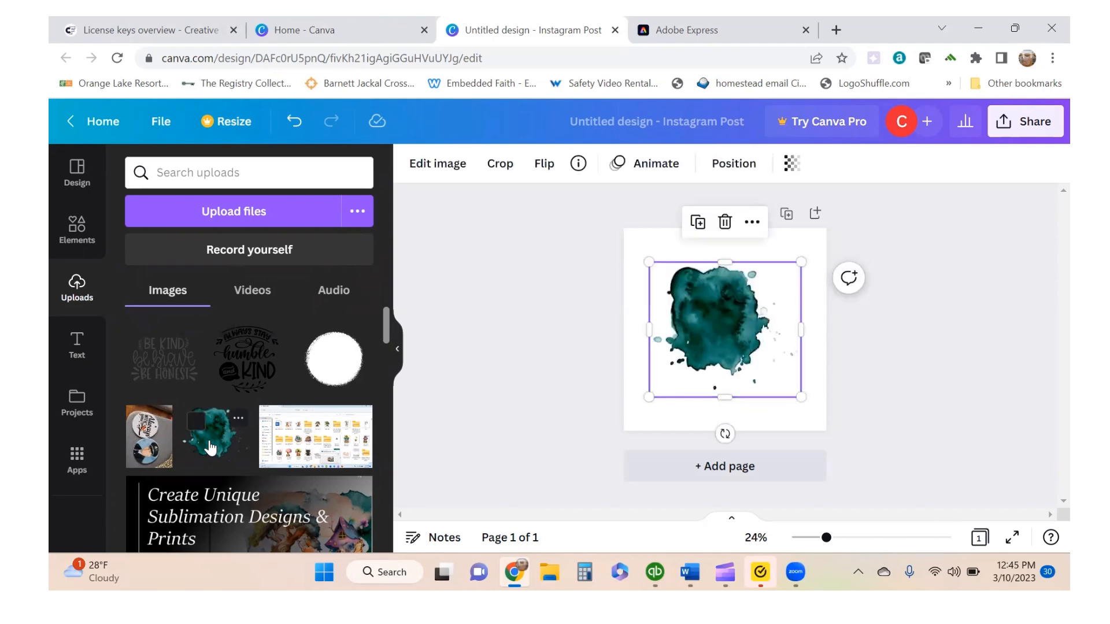
pyautogui.click(349, 377)
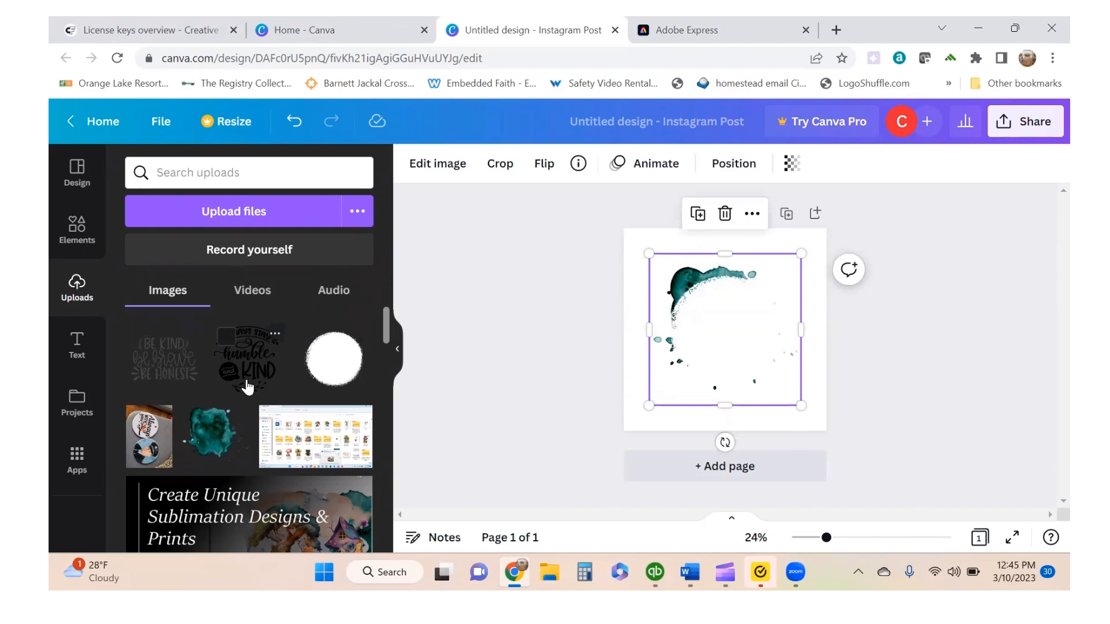
pyautogui.click(248, 387)
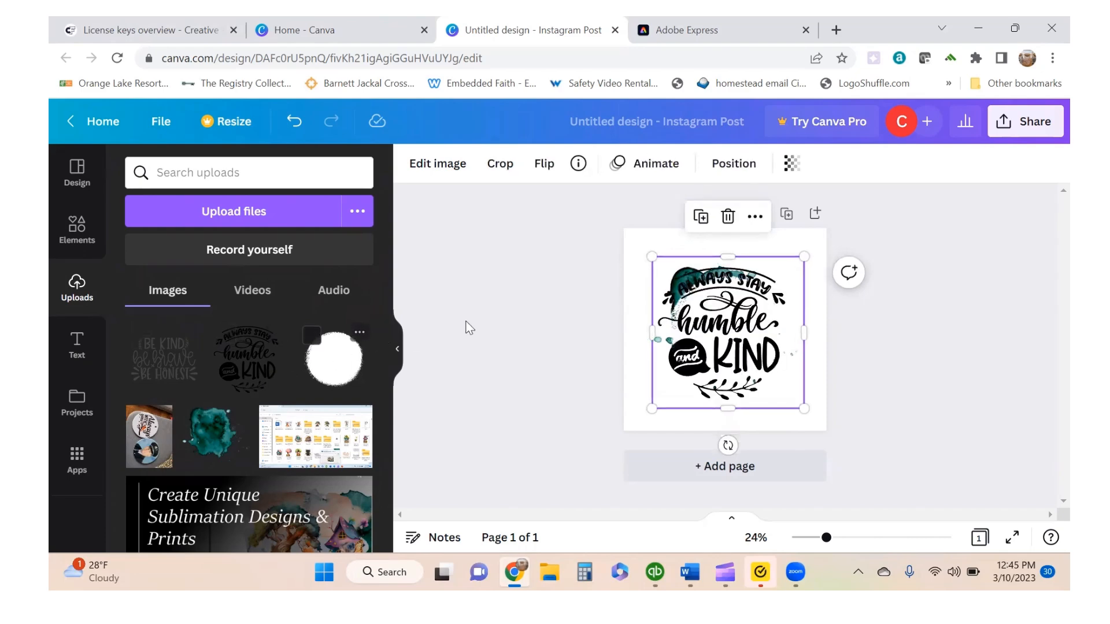
# Step: Shrink the lettering toward the page's lower right corner and move the white circle down off the splash
pyautogui.click(645, 300)
pyautogui.click(684, 275)
pyautogui.moveTo(652, 253); pyautogui.dragTo(657, 420)
pyautogui.rightClick(698, 306)
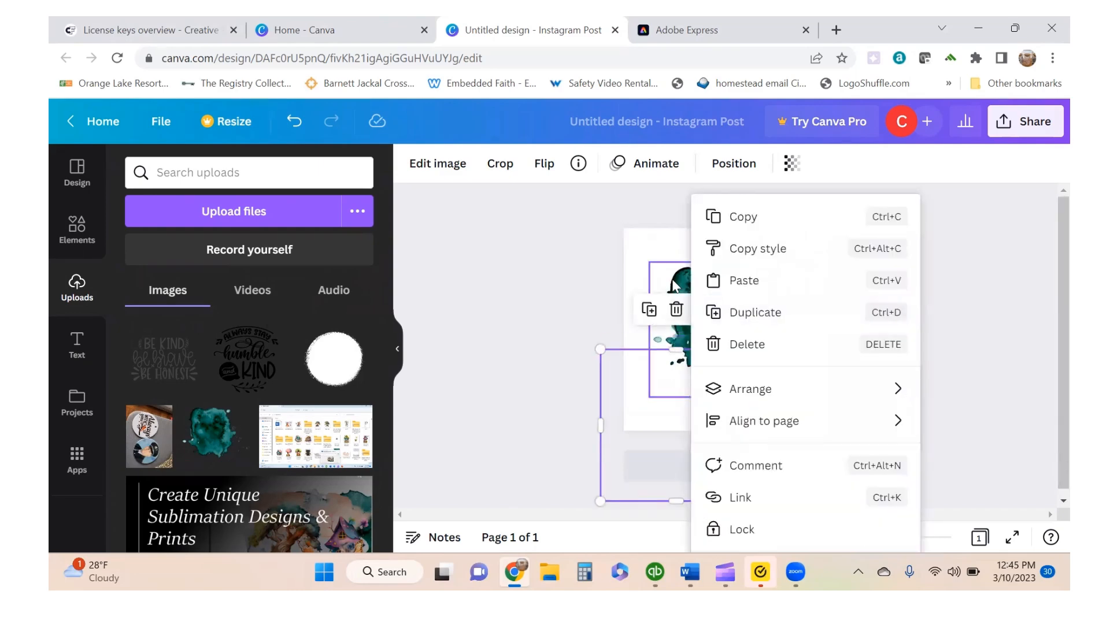
pyautogui.click(747, 344)
# Step: Enlarge the teal watercolor splash from its opposite corners until it spans nearly the whole page
pyautogui.click(676, 277)
pyautogui.moveTo(651, 258); pyautogui.dragTo(625, 228)
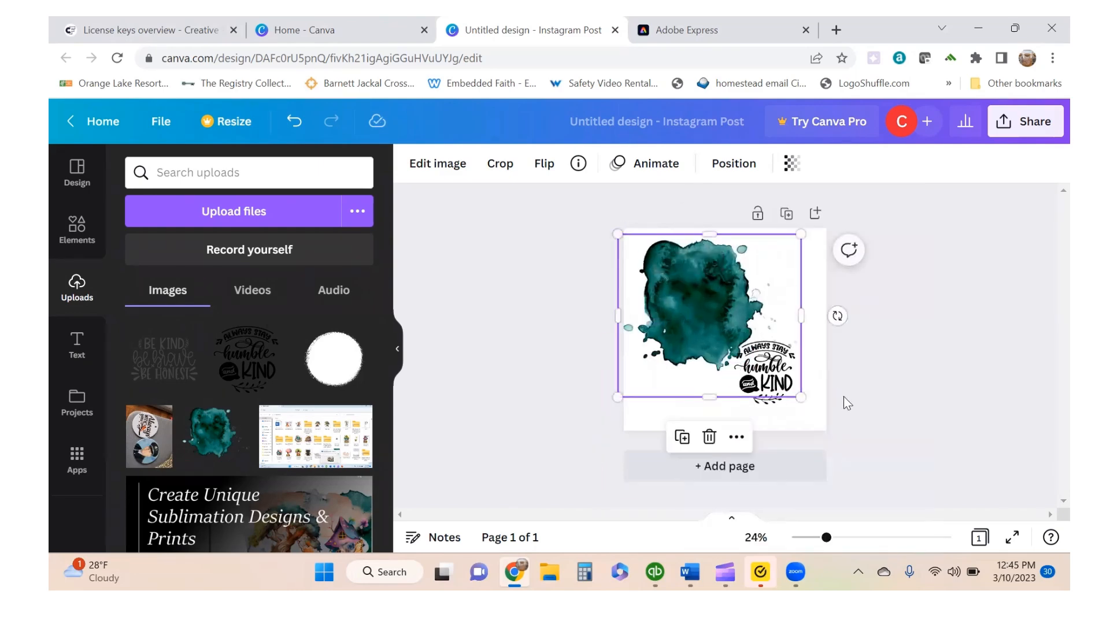
pyautogui.moveTo(795, 403); pyautogui.dragTo(832, 444)
# Step: Position the white circle over the middle of the splash and center the slightly enlarged lettering inside it
pyautogui.click(703, 399)
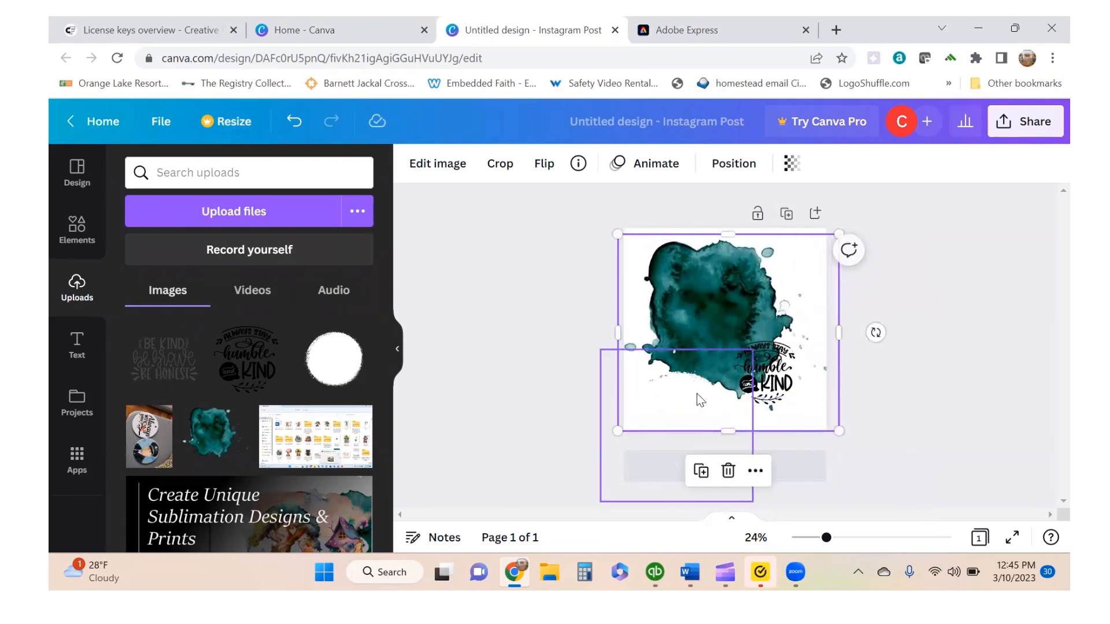
pyautogui.moveTo(653, 405); pyautogui.dragTo(690, 291)
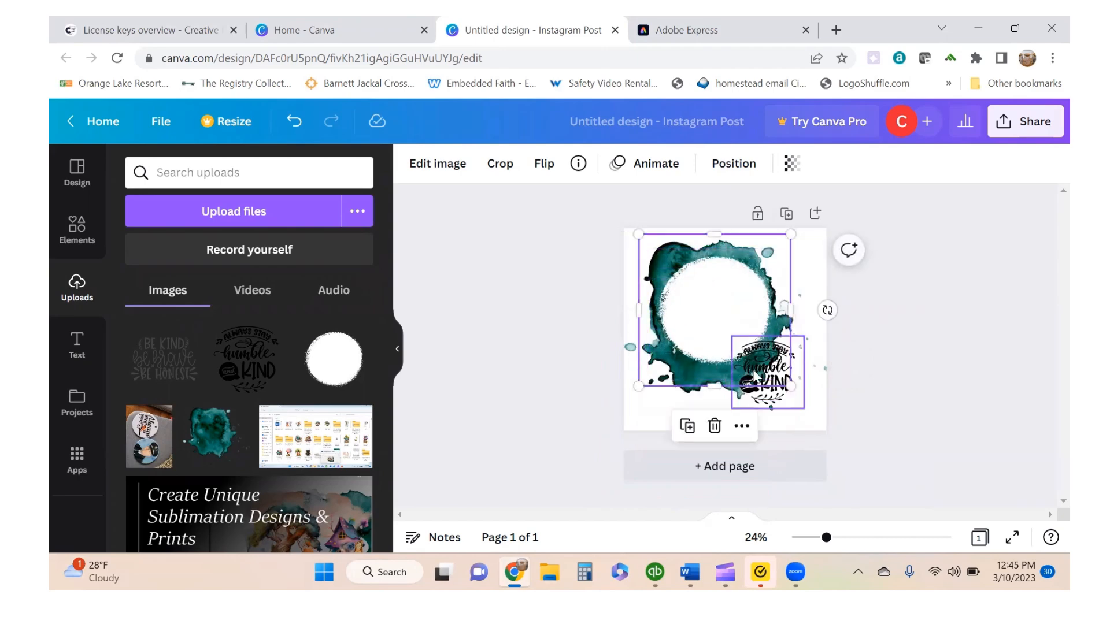
pyautogui.click(755, 376)
pyautogui.moveTo(756, 375); pyautogui.dragTo(718, 310)
pyautogui.moveTo(751, 347); pyautogui.dragTo(755, 357)
pyautogui.moveTo(727, 313); pyautogui.dragTo(722, 327)
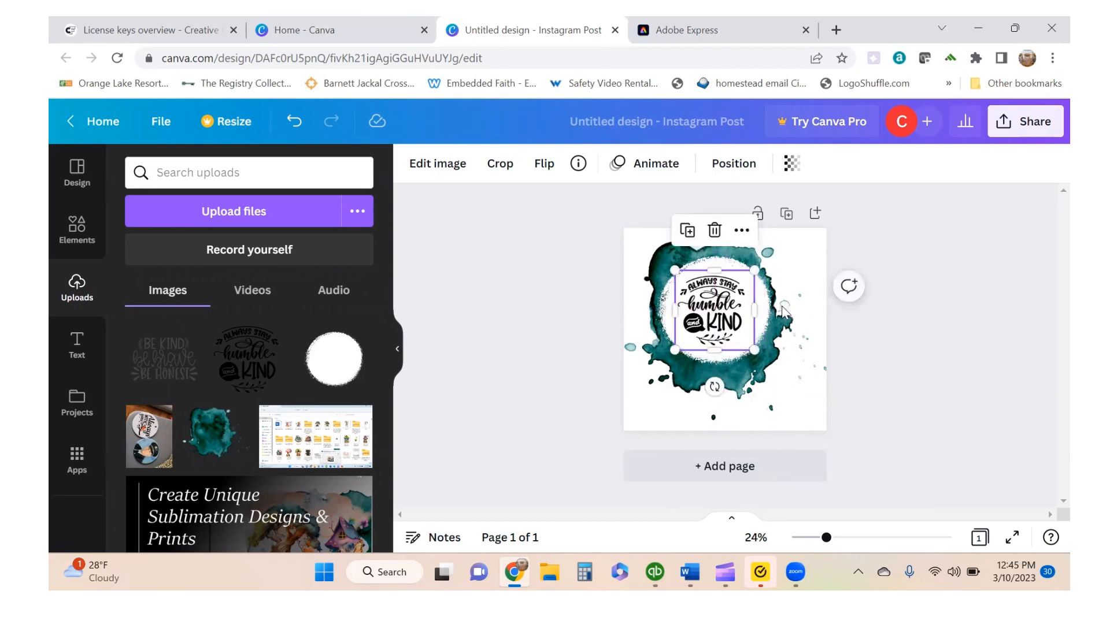
pyautogui.click(796, 414)
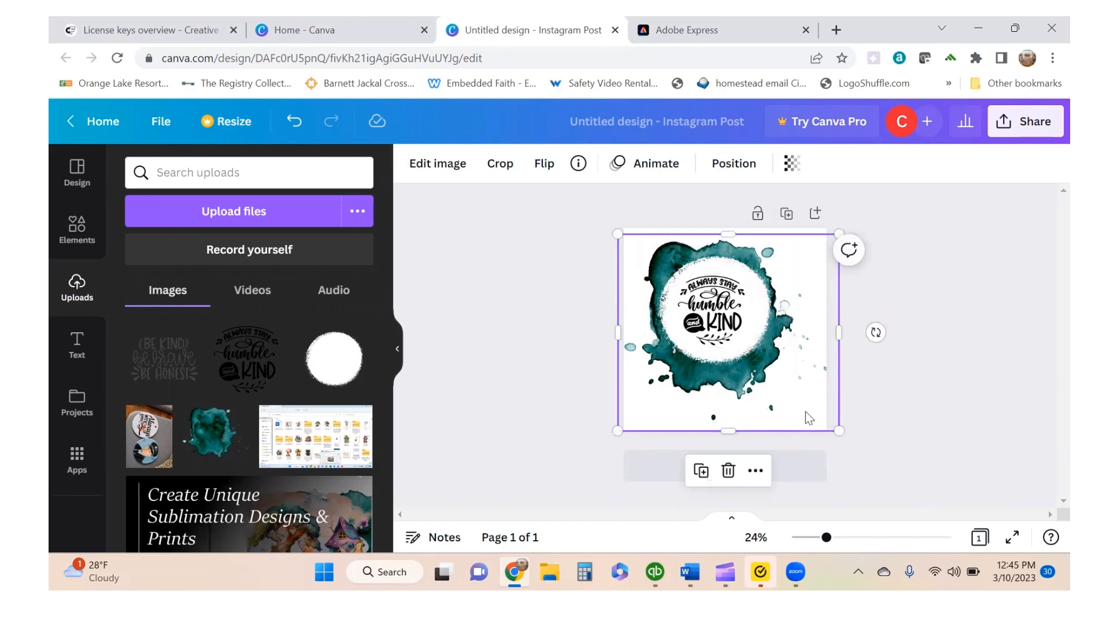
# Step: Download the finished design as a PNG at its original size
pyautogui.click(1012, 132)
pyautogui.scroll(-1, 809, 230)
pyautogui.scroll(-2, 812, 237)
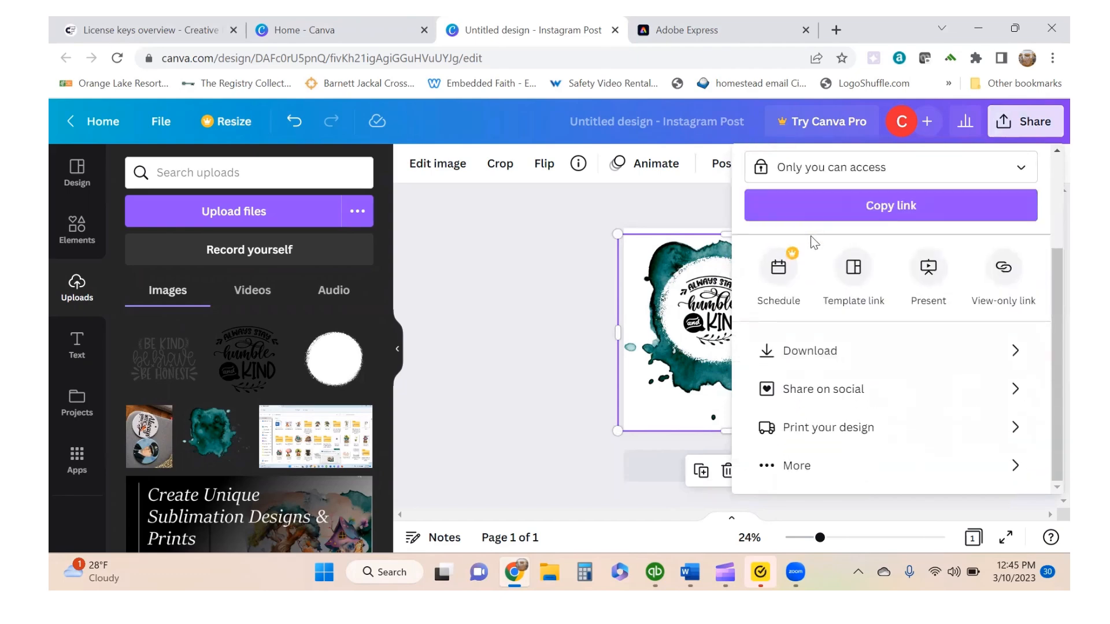
pyautogui.click(825, 358)
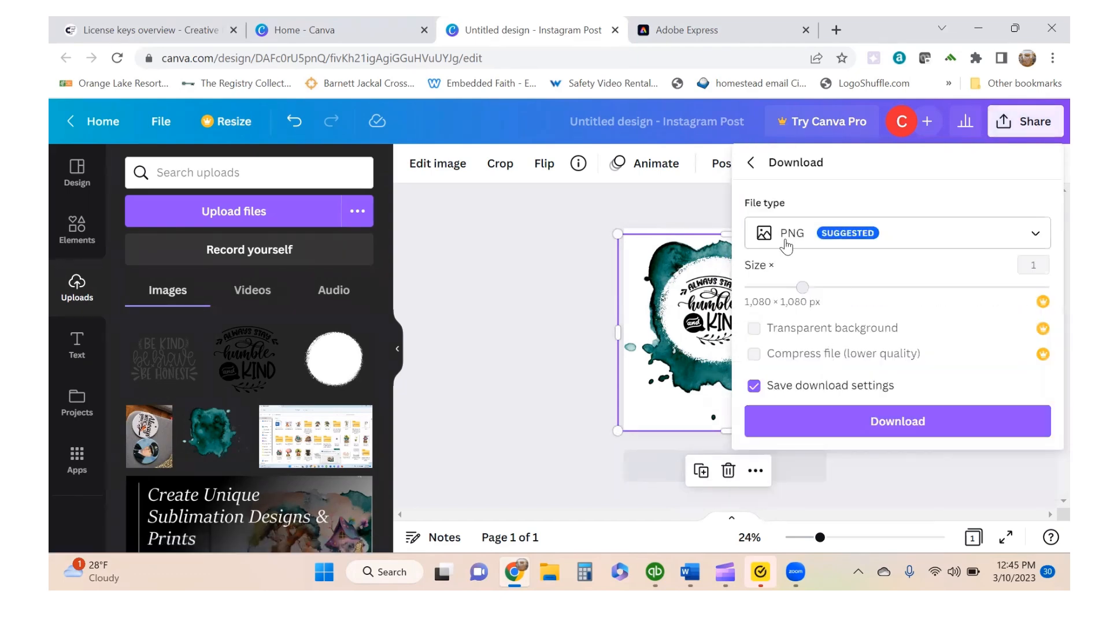
pyautogui.click(787, 243)
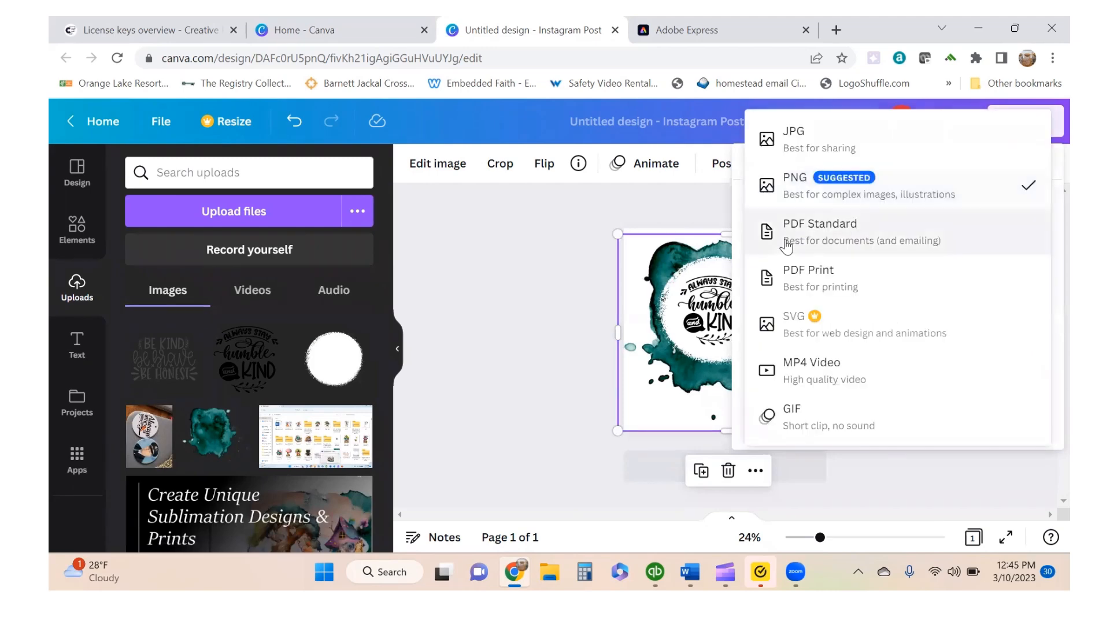
pyautogui.click(818, 192)
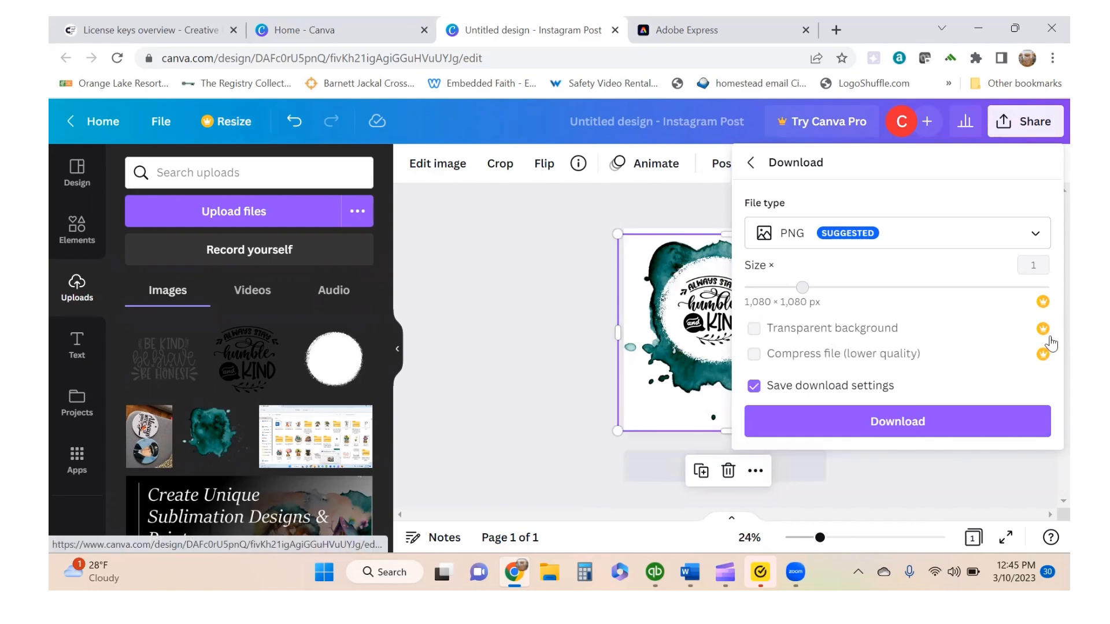
pyautogui.click(878, 412)
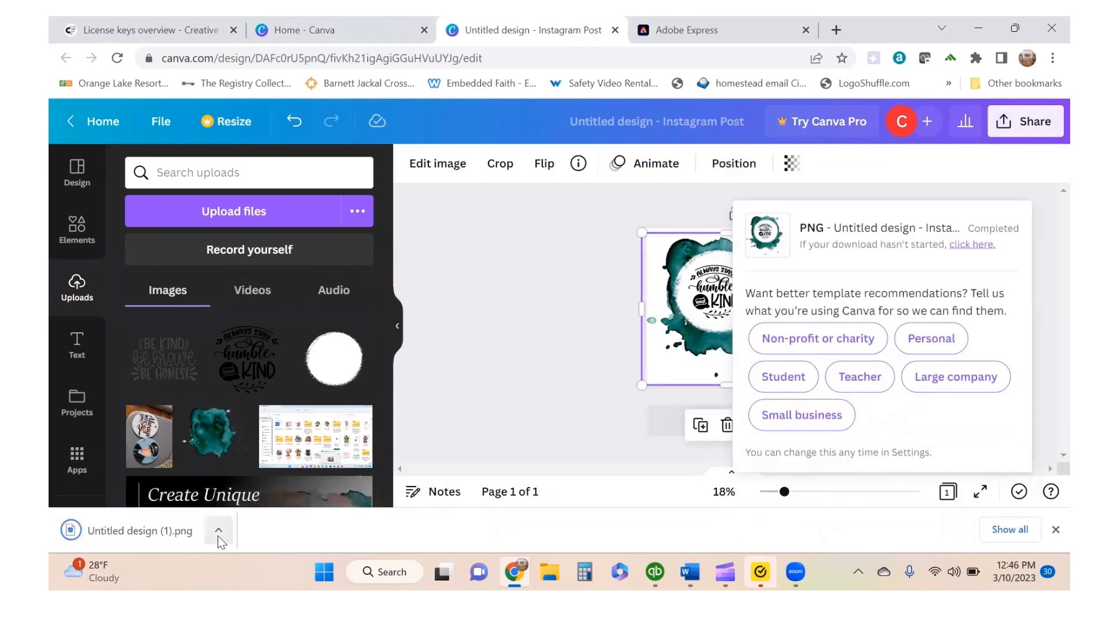
# Step: Open the downloaded Untitled design (1).png to inspect the exported image, and return to the design
pyautogui.click(136, 536)
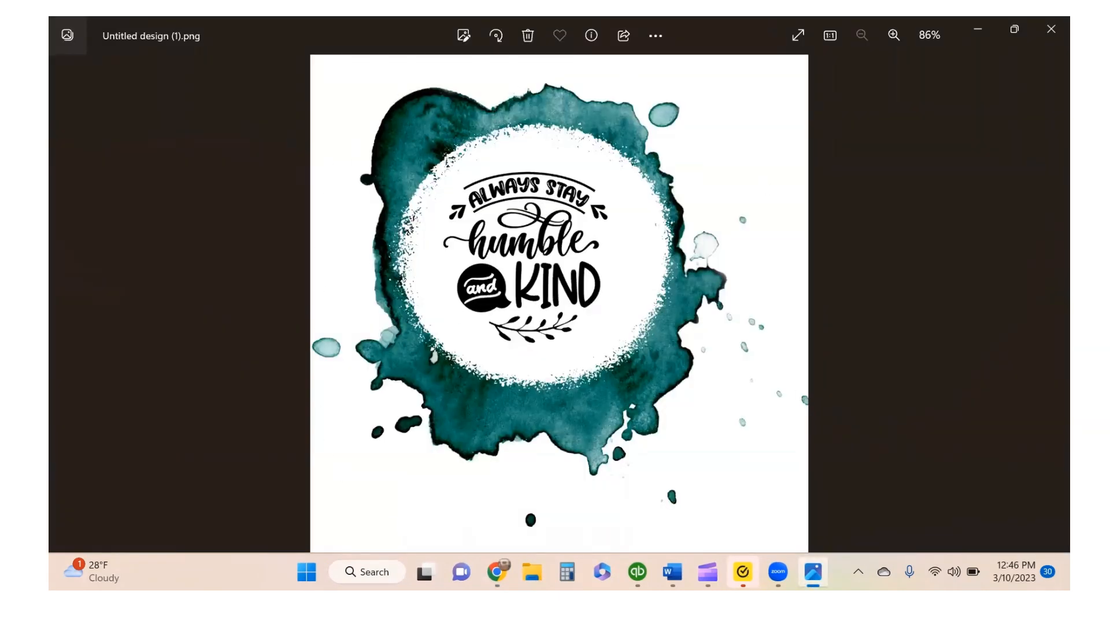
pyautogui.click(1048, 28)
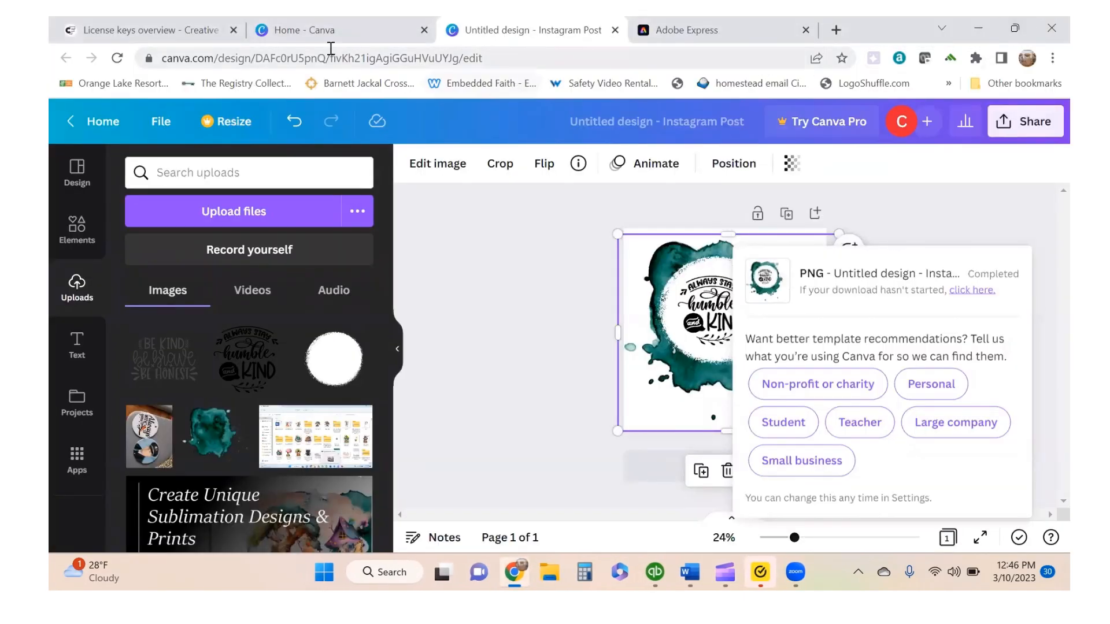
pyautogui.click(383, 39)
pyautogui.click(470, 39)
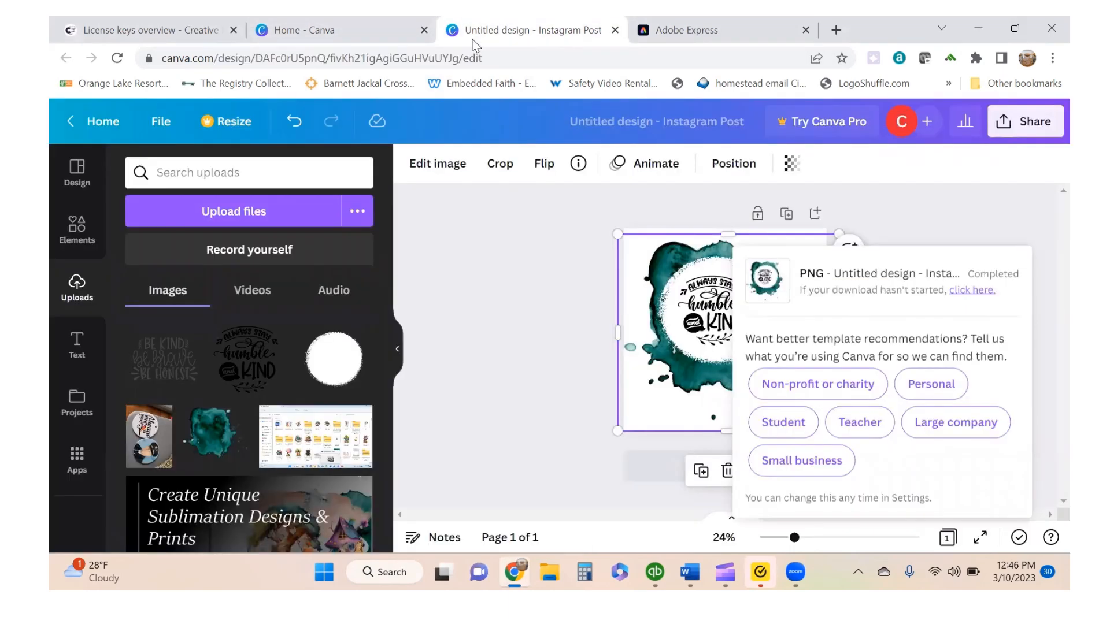
# Step: Switch to Adobe Express and upload the photo 20230303_123034 from Downloads to remove its background
pyautogui.click(748, 39)
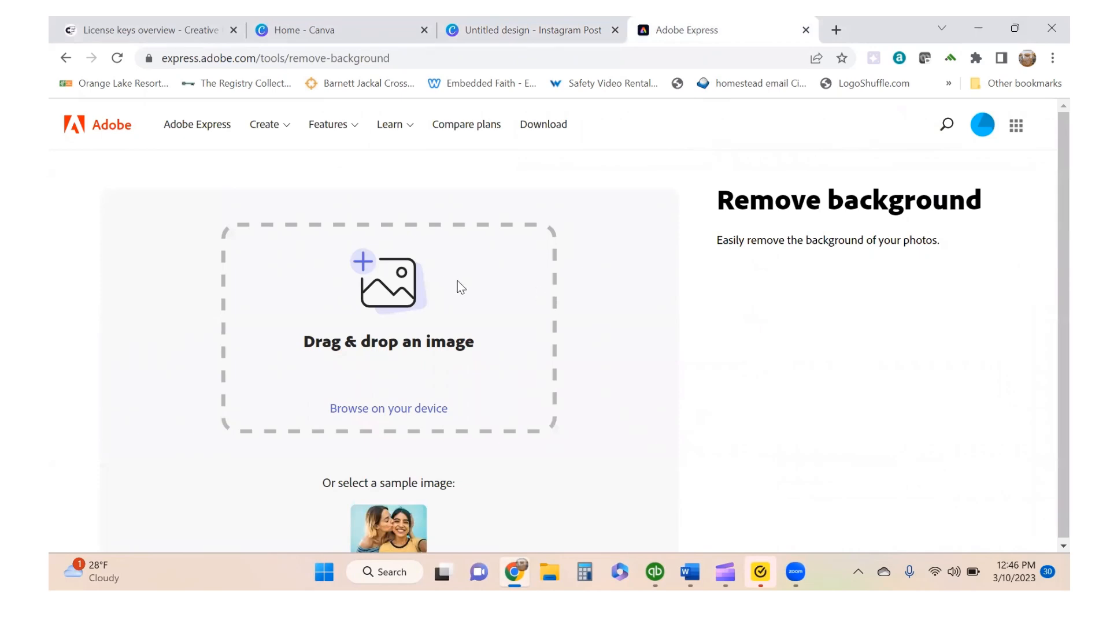
pyautogui.scroll(-1, 322, 299)
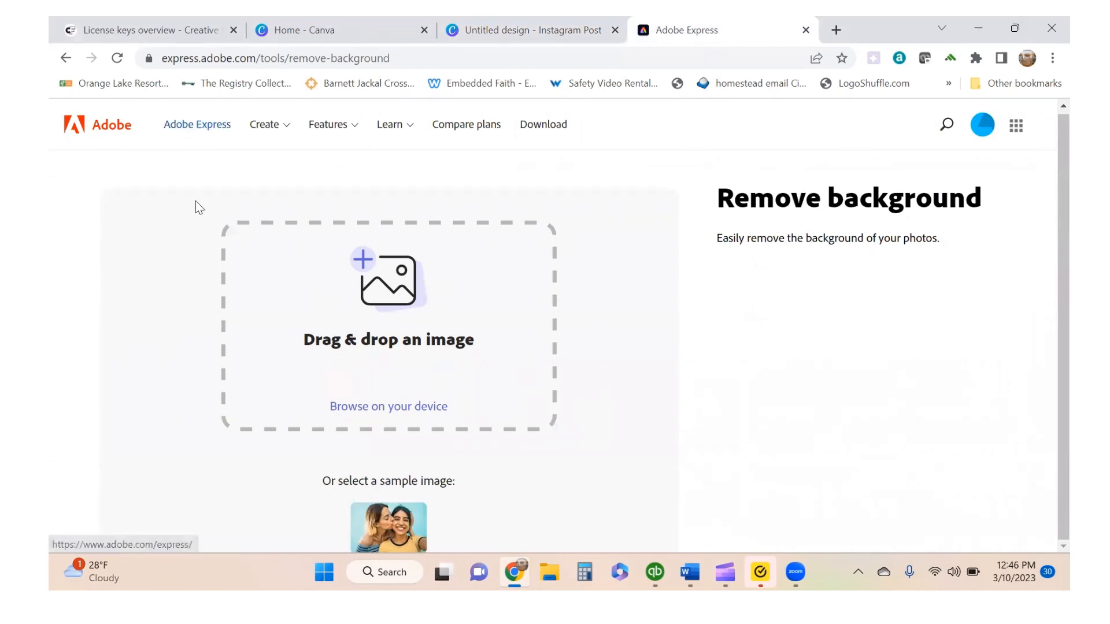
pyautogui.click(386, 411)
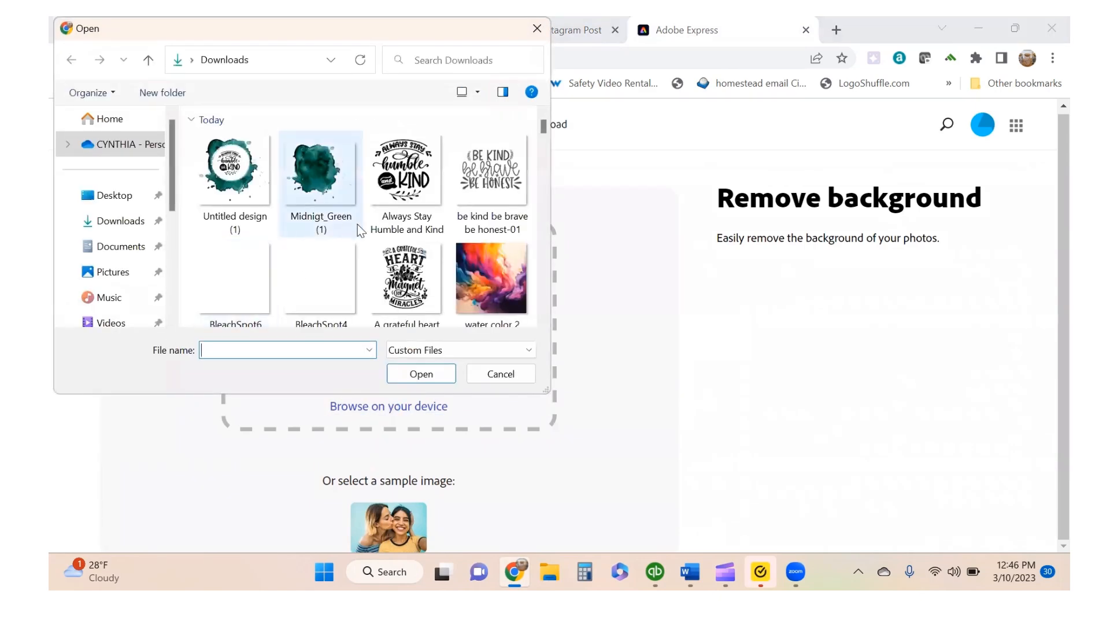
pyautogui.scroll(-10, 359, 226)
pyautogui.scroll(-8, 357, 227)
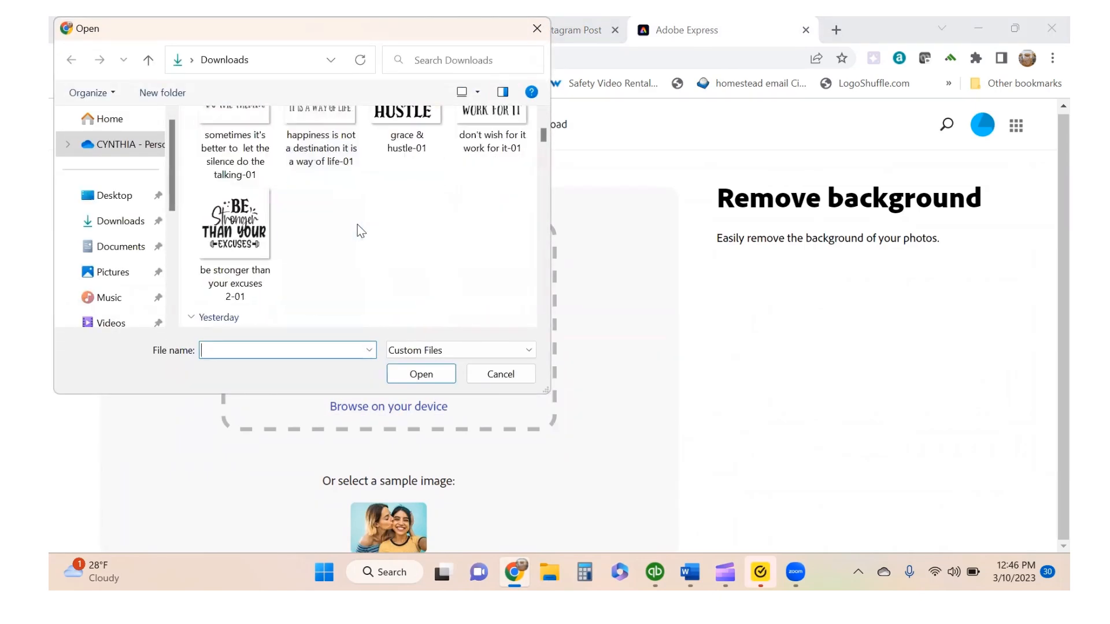
pyautogui.scroll(-2, 358, 226)
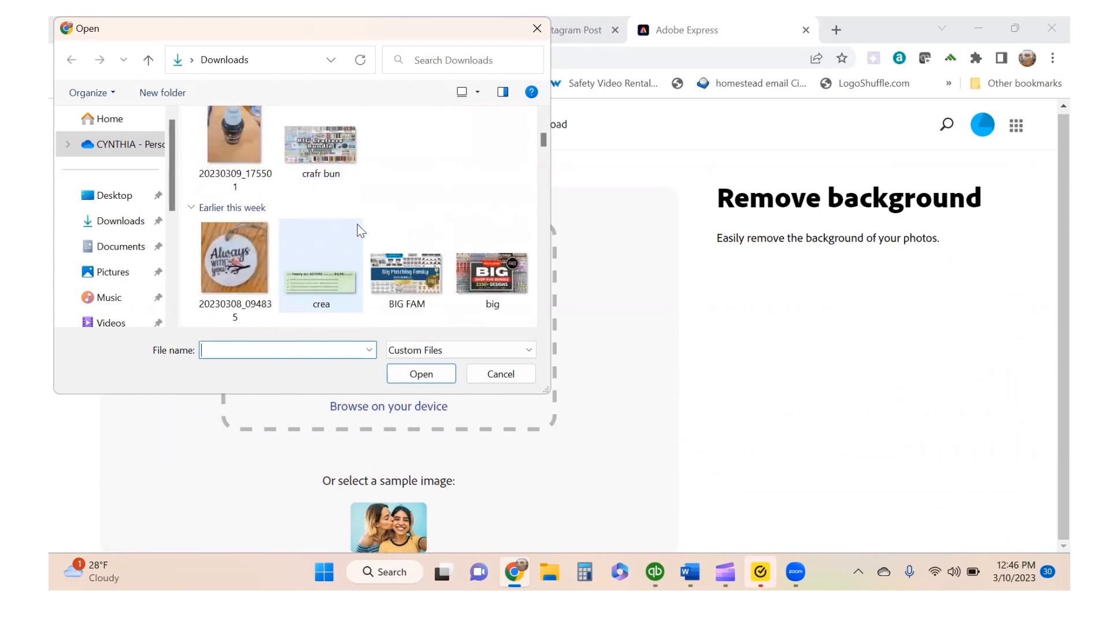
pyautogui.scroll(-2, 358, 225)
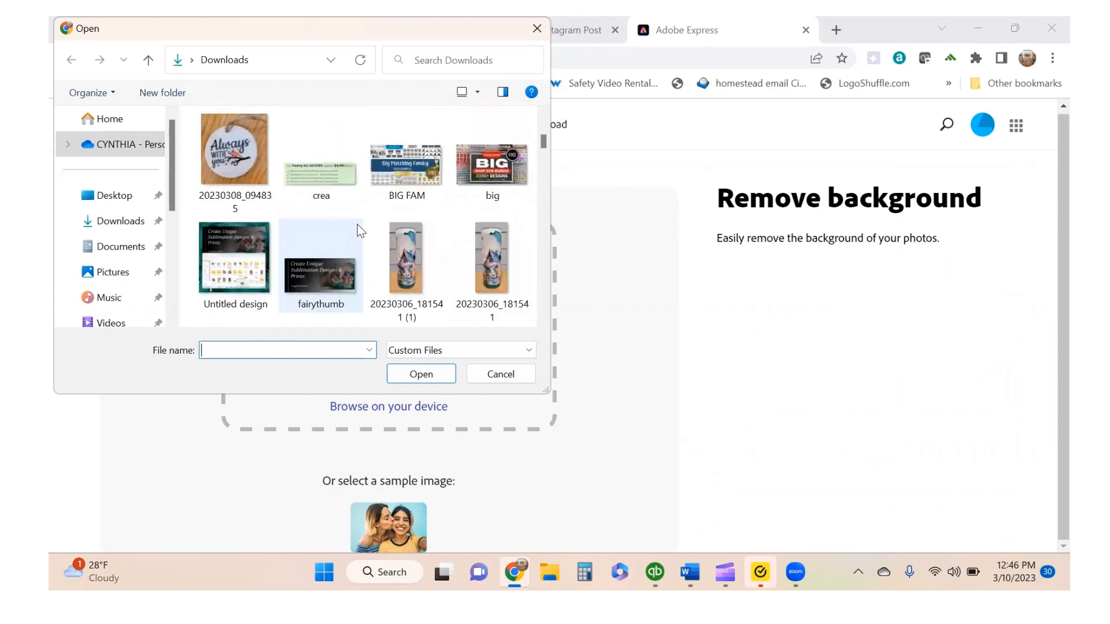
pyautogui.scroll(-10, 357, 225)
pyautogui.scroll(-12, 356, 227)
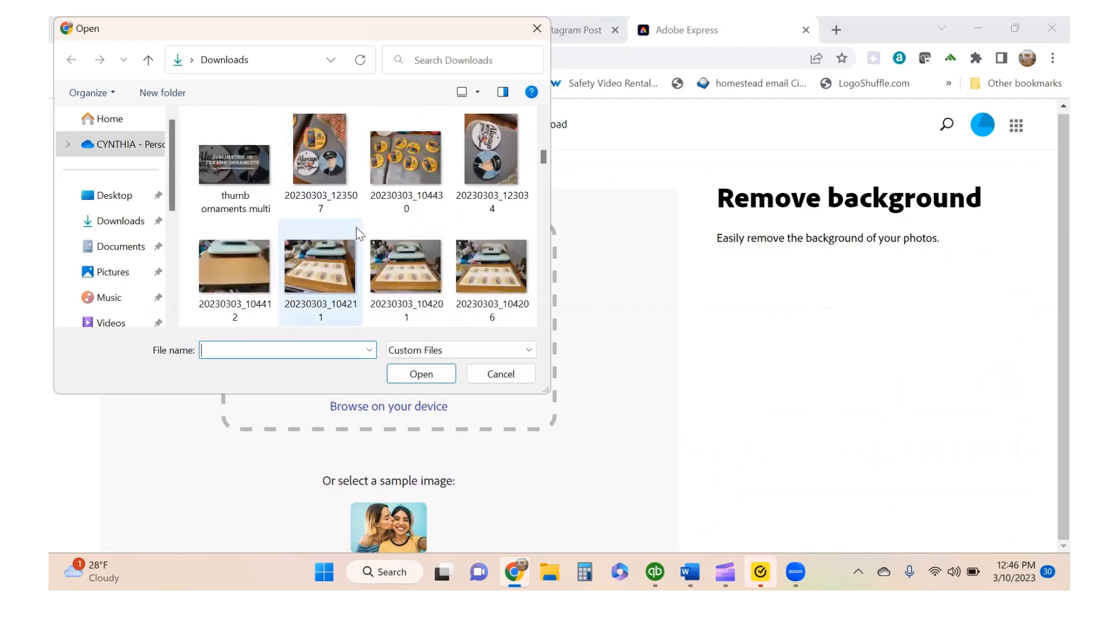
pyautogui.click(465, 185)
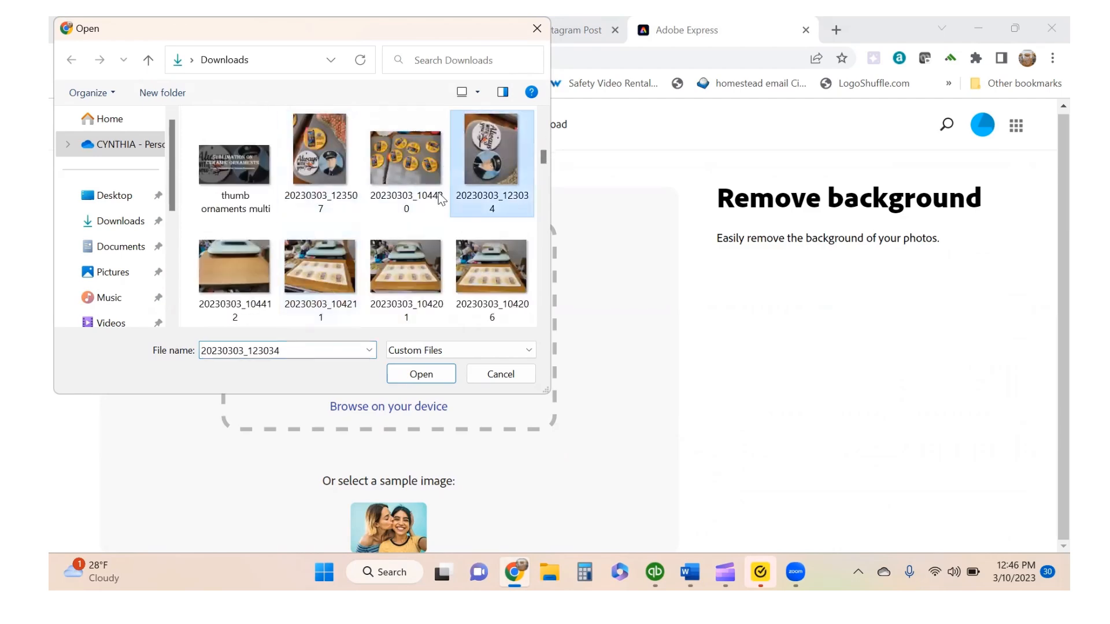
pyautogui.click(413, 373)
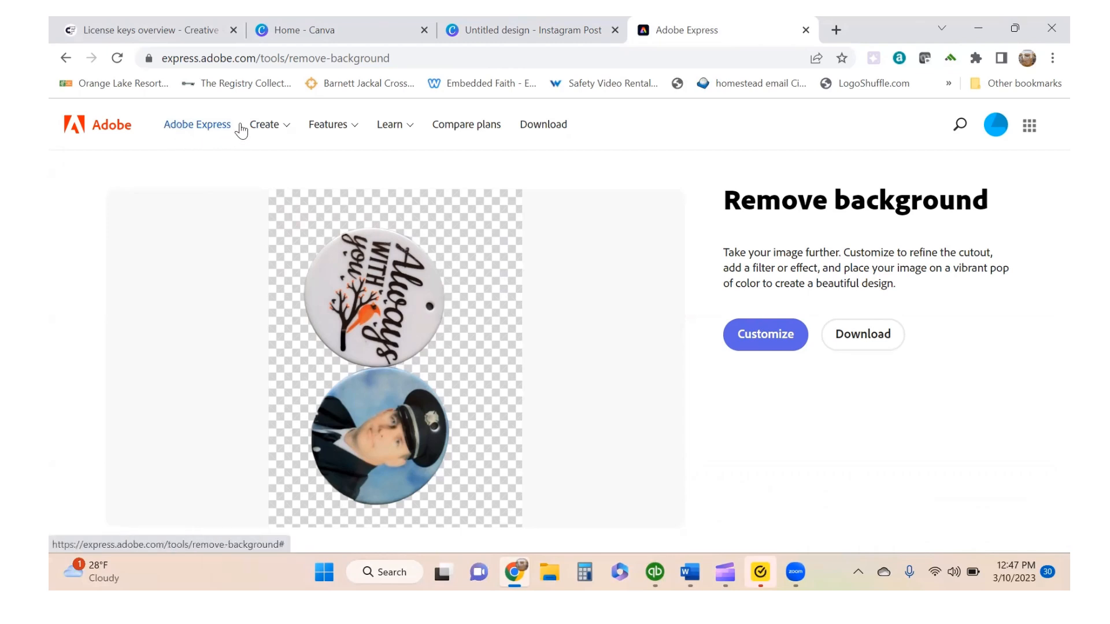
# Step: Create a new social media graphic project and limit the suggested templates to free ones
pyautogui.click(271, 129)
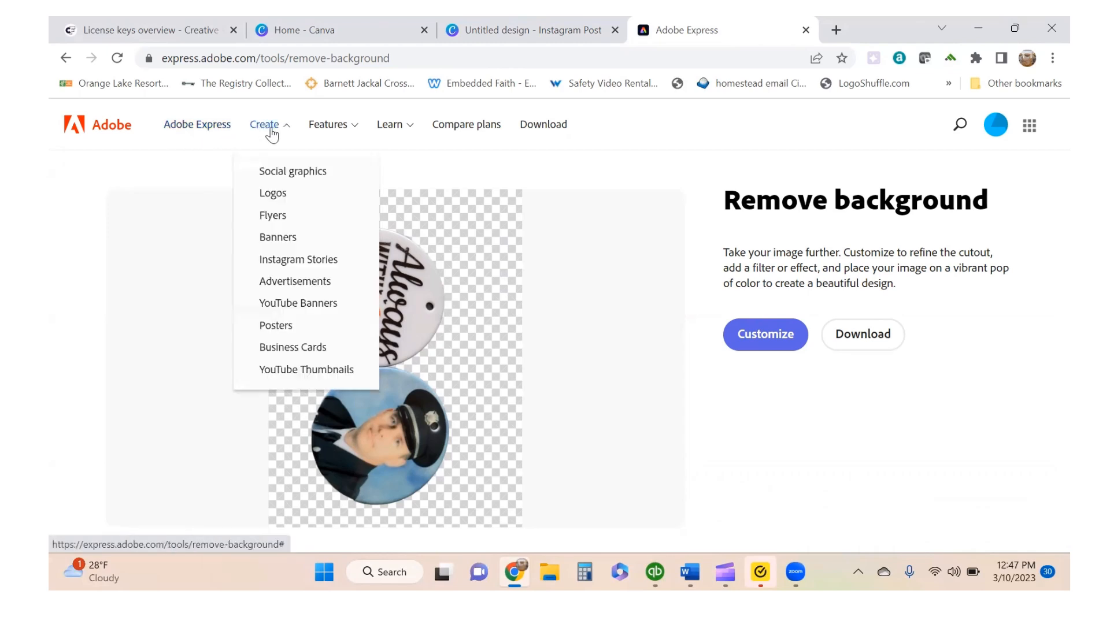
pyautogui.click(273, 174)
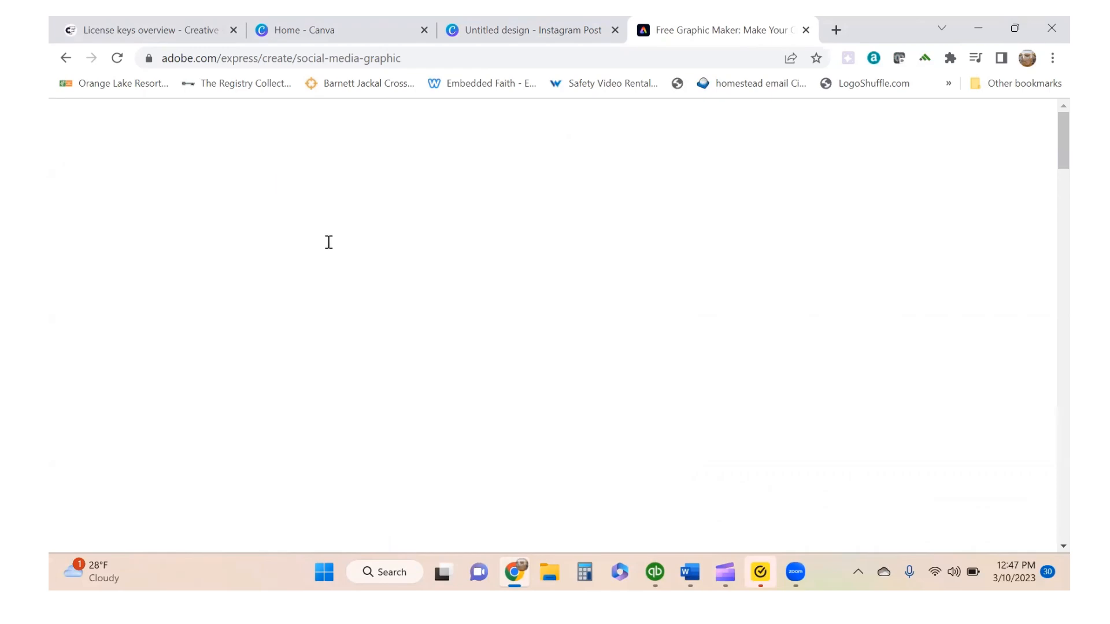
pyautogui.scroll(-3, 417, 271)
pyautogui.scroll(3, 416, 272)
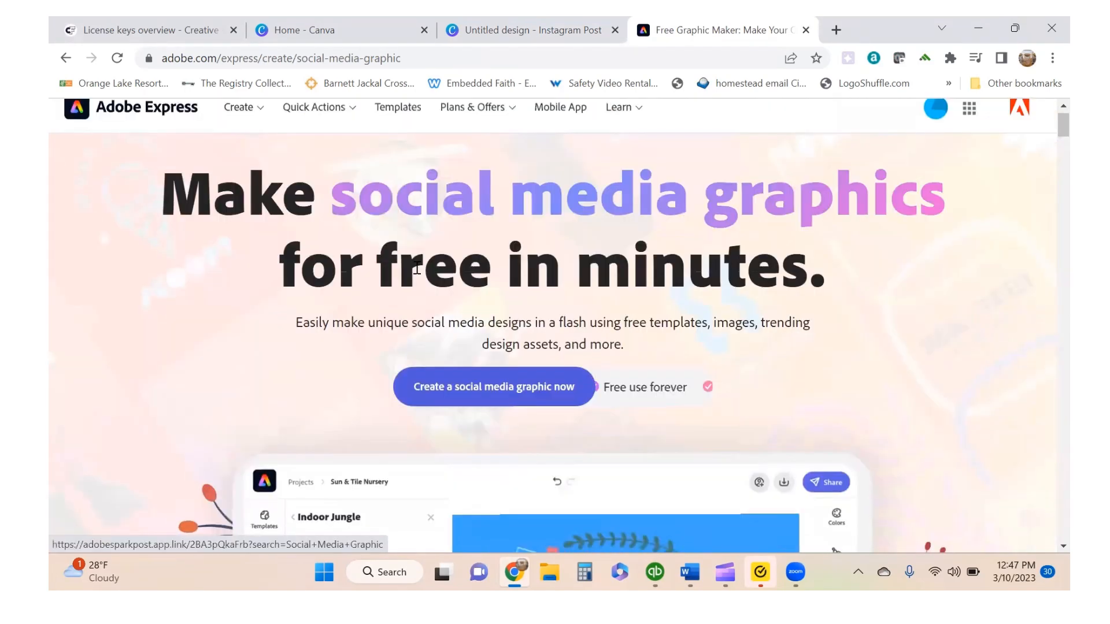
pyautogui.click(480, 417)
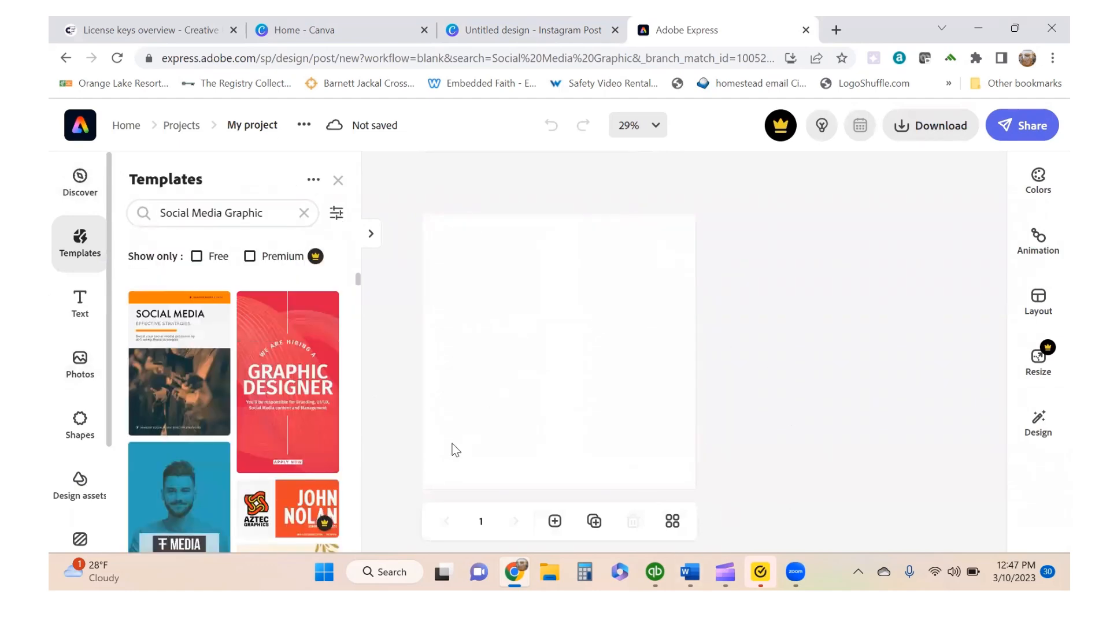
pyautogui.click(197, 258)
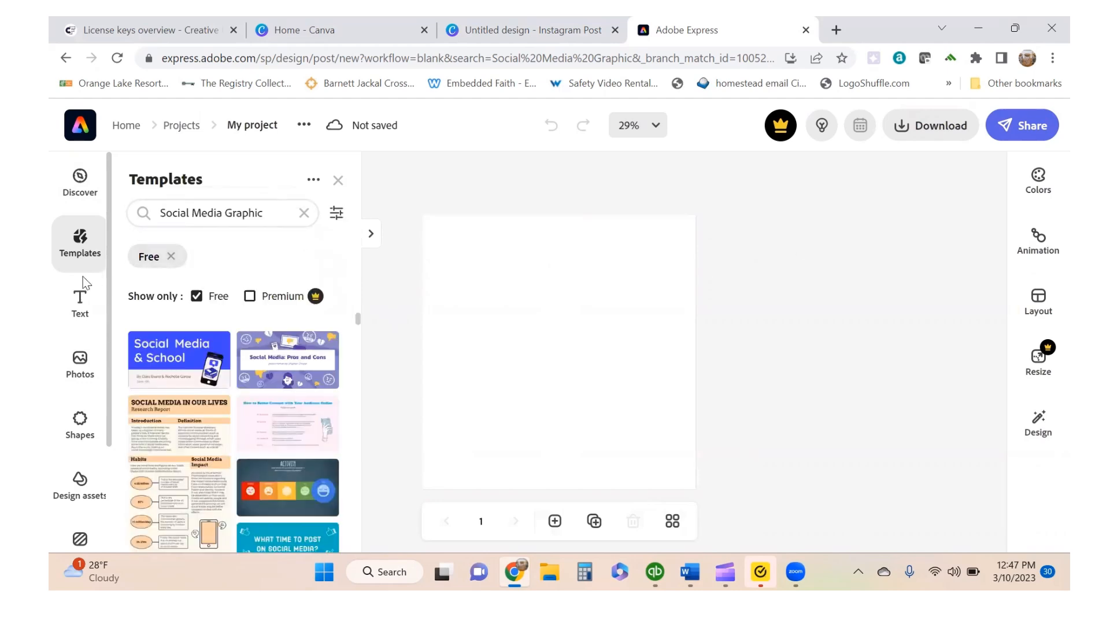
# Step: Upload the Always Stay Humble and Kind image from Downloads onto the blank canvas
pyautogui.click(81, 371)
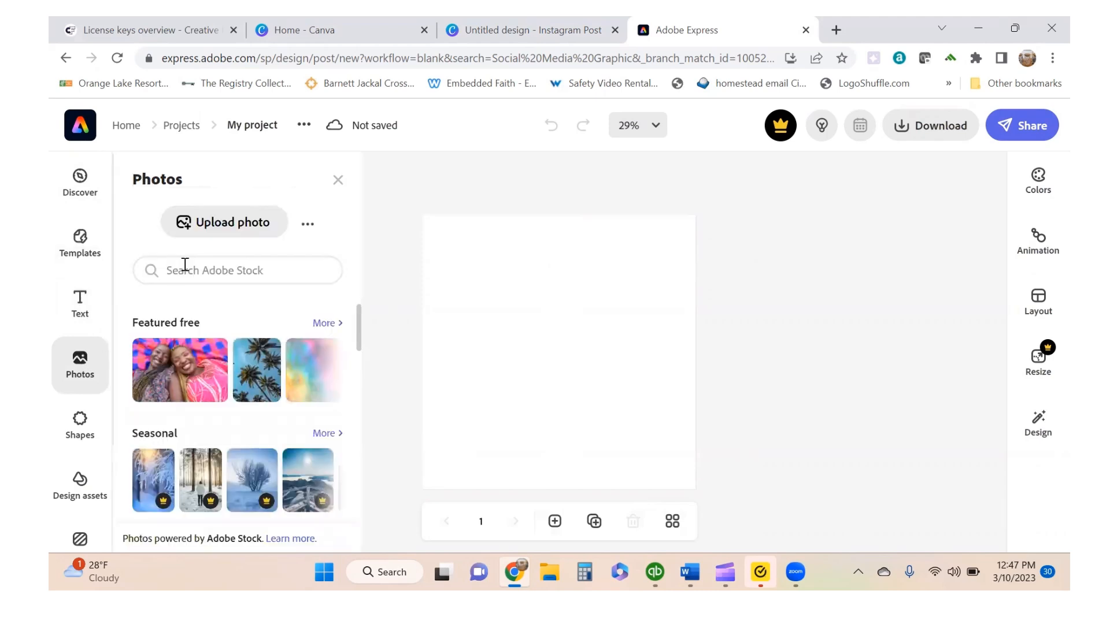
pyautogui.click(255, 223)
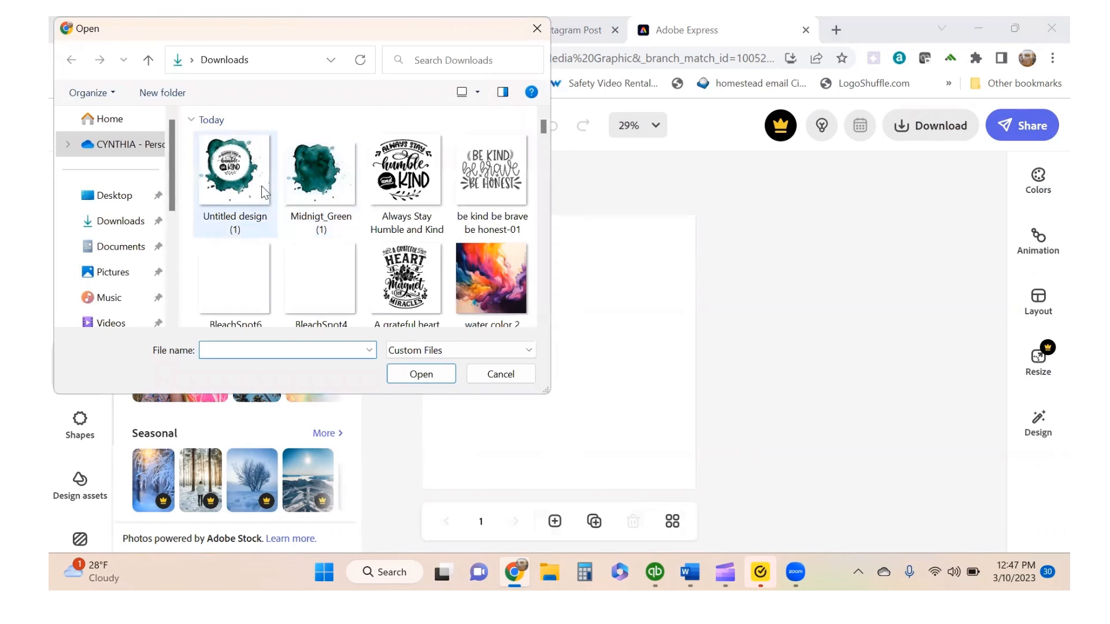
pyautogui.click(322, 197)
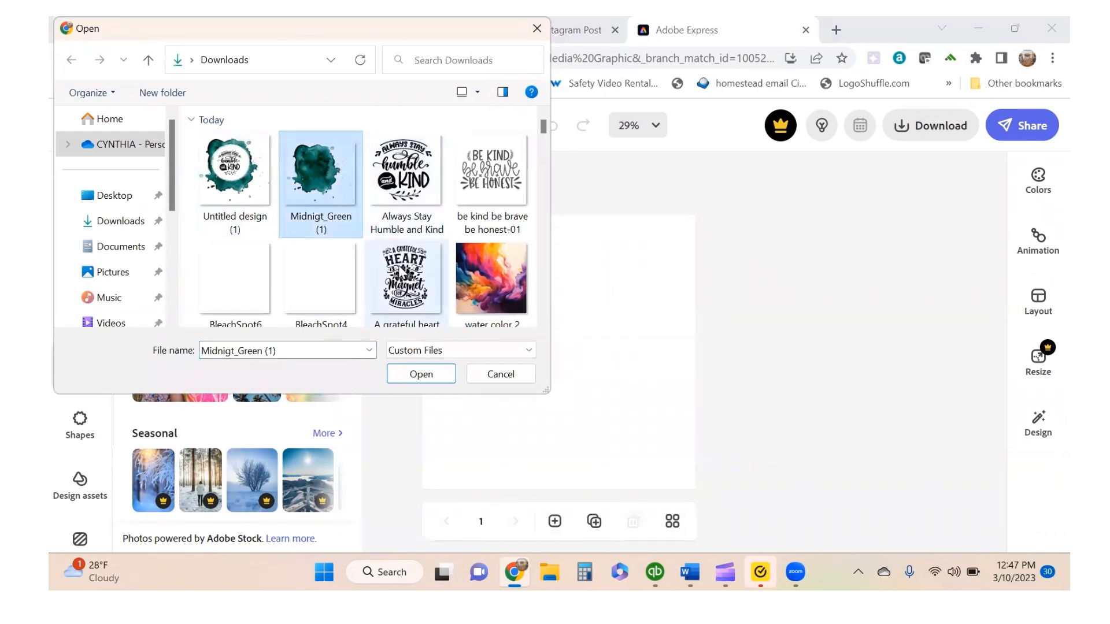
pyautogui.click(393, 180)
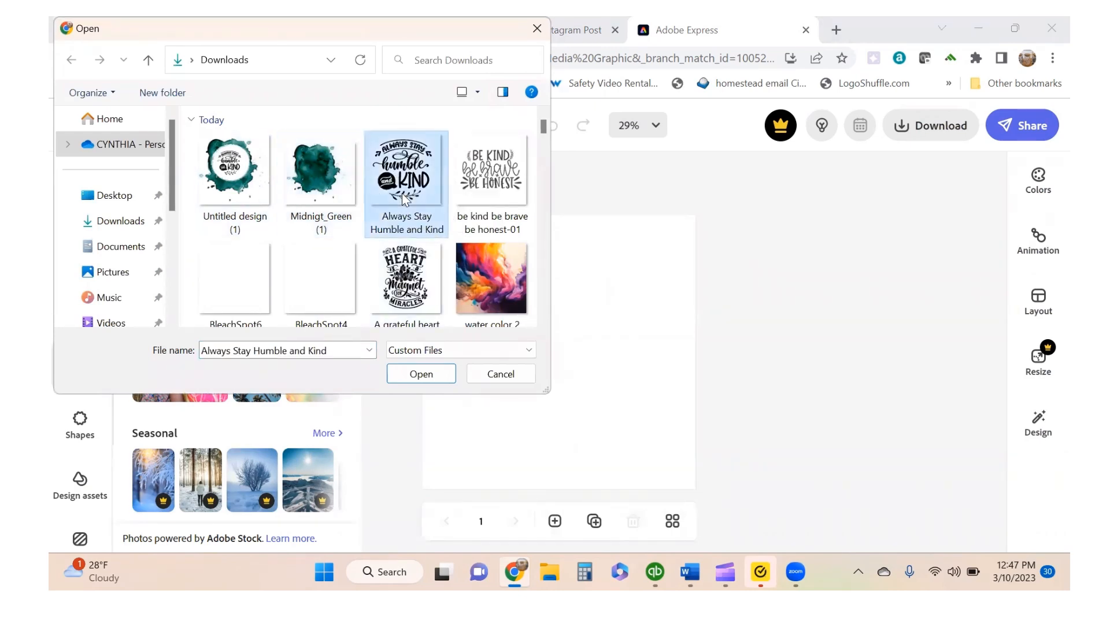
pyautogui.click(411, 373)
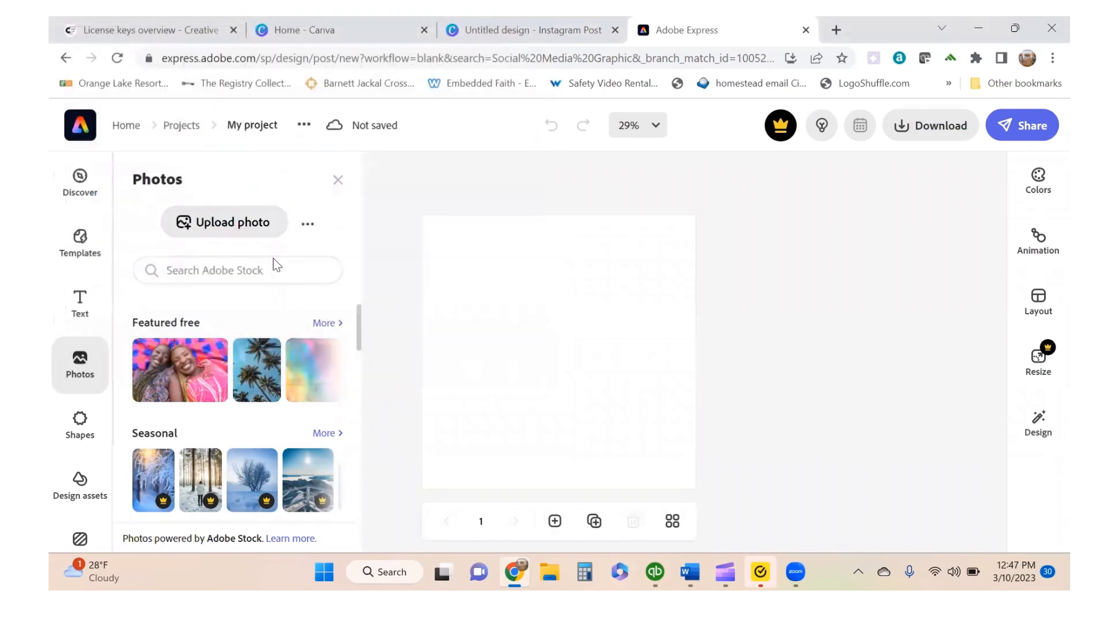
# Step: Upload the Midnigt_Green (1) and BleachSpot6 images from Downloads onto the canvas
pyautogui.click(235, 224)
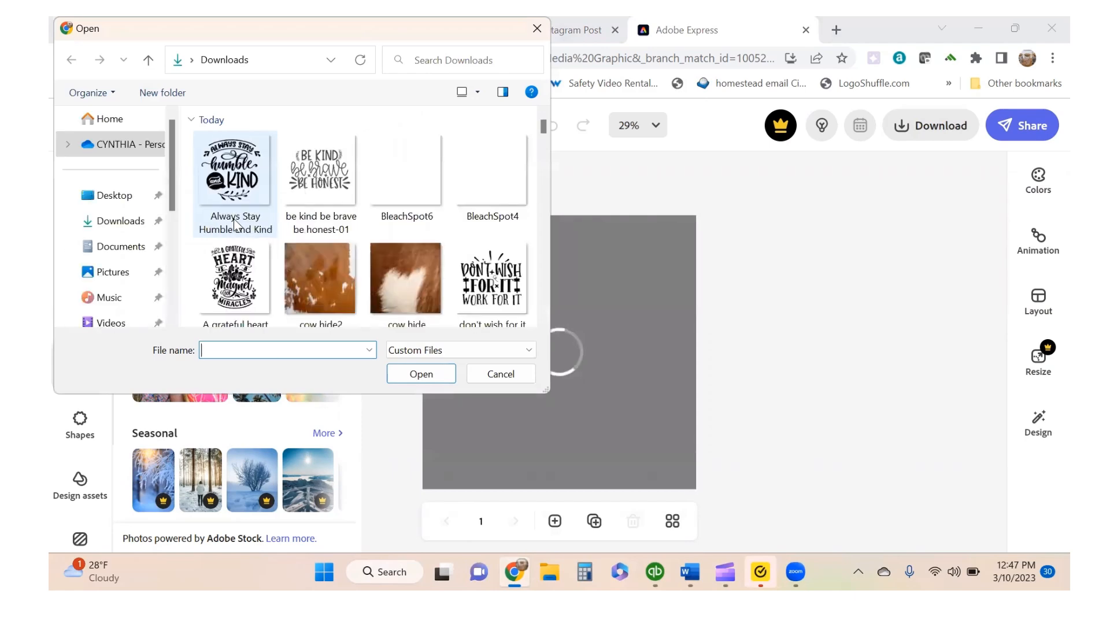
pyautogui.click(322, 194)
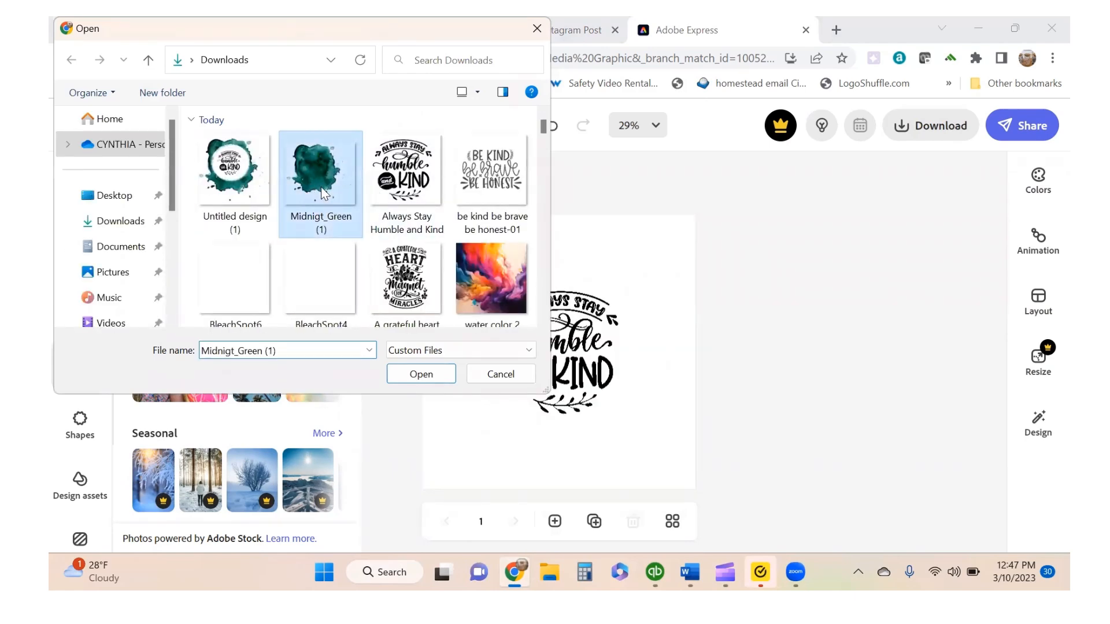
pyautogui.click(402, 374)
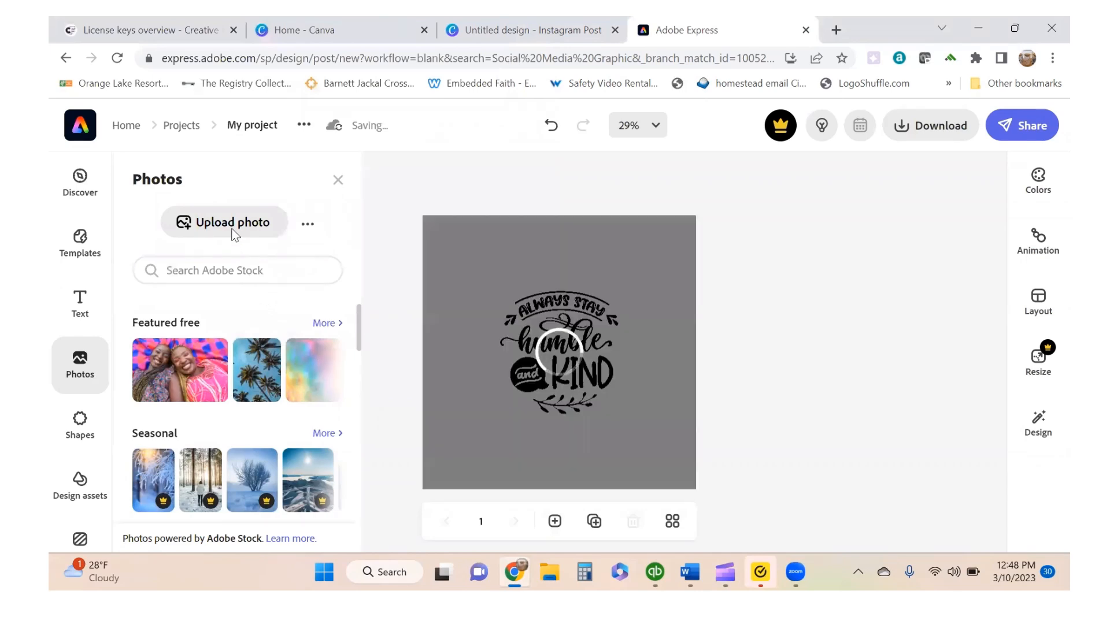
pyautogui.click(234, 224)
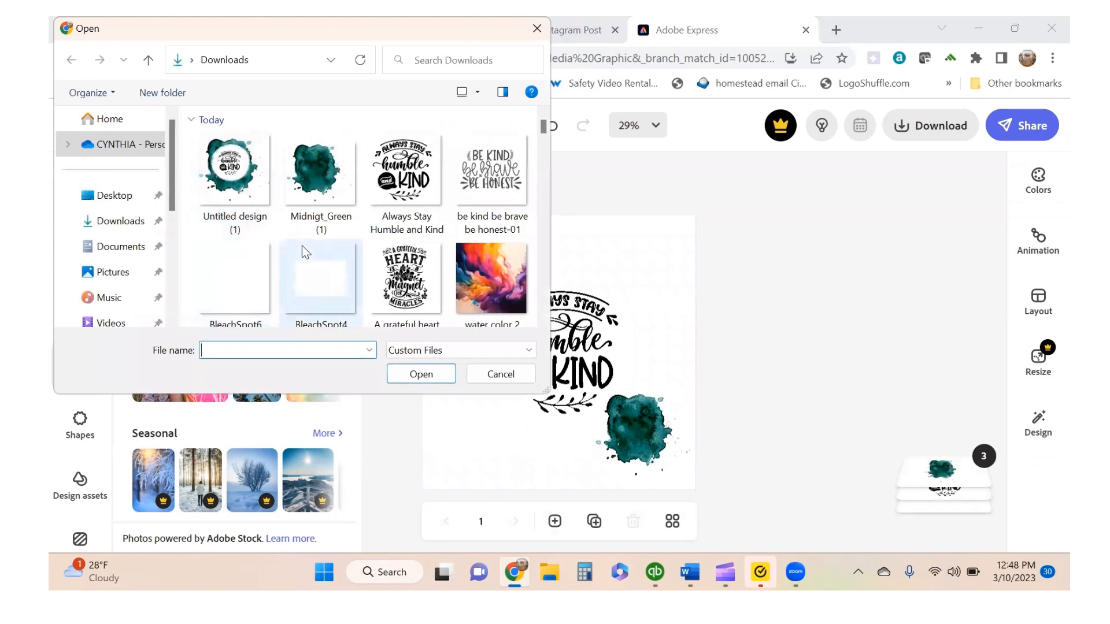
pyautogui.click(255, 278)
pyautogui.click(409, 373)
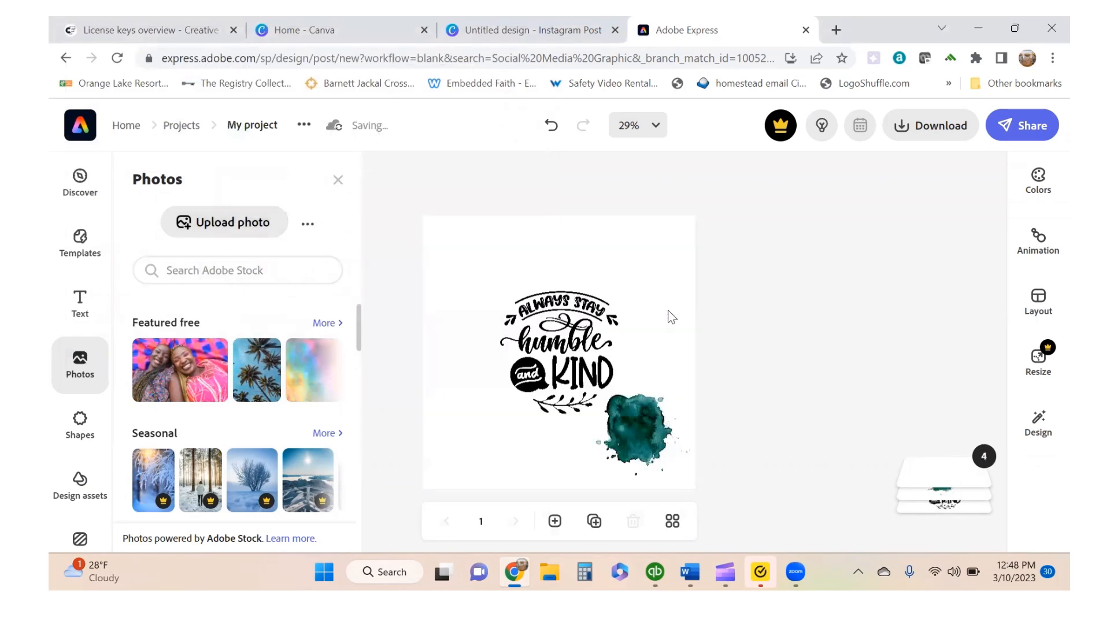
# Step: Move the lettering down to the canvas's lower edge and enlarge the green splash to nearly fill the canvas
pyautogui.click(564, 471)
pyautogui.click(484, 445)
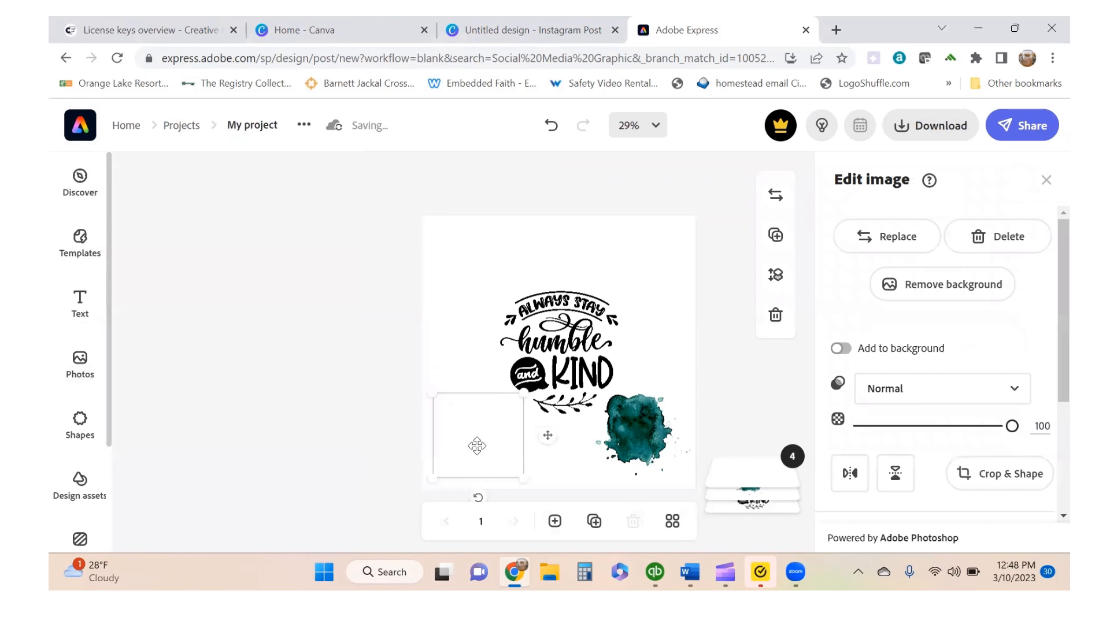
pyautogui.moveTo(580, 380); pyautogui.dragTo(555, 462)
pyautogui.click(623, 430)
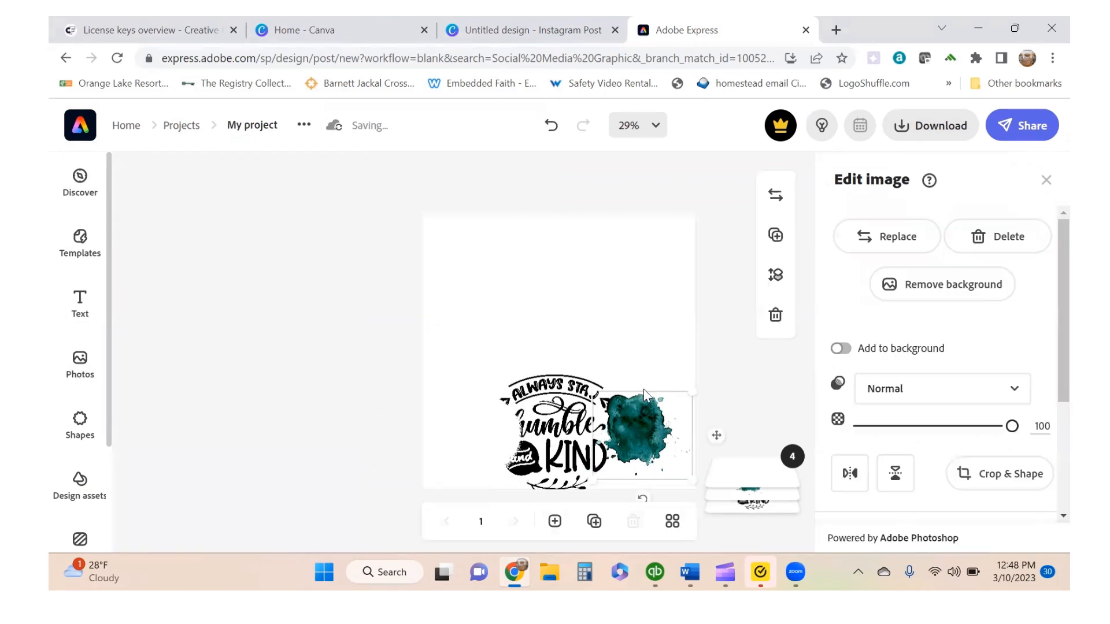
pyautogui.moveTo(591, 390); pyautogui.dragTo(455, 221)
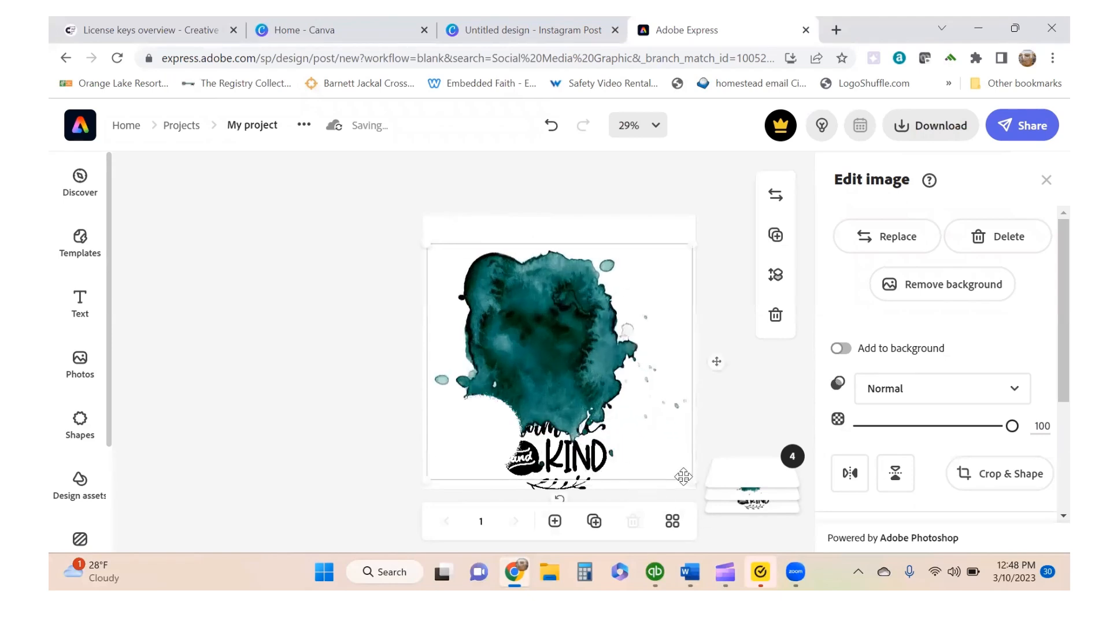
pyautogui.moveTo(684, 476); pyautogui.dragTo(696, 493)
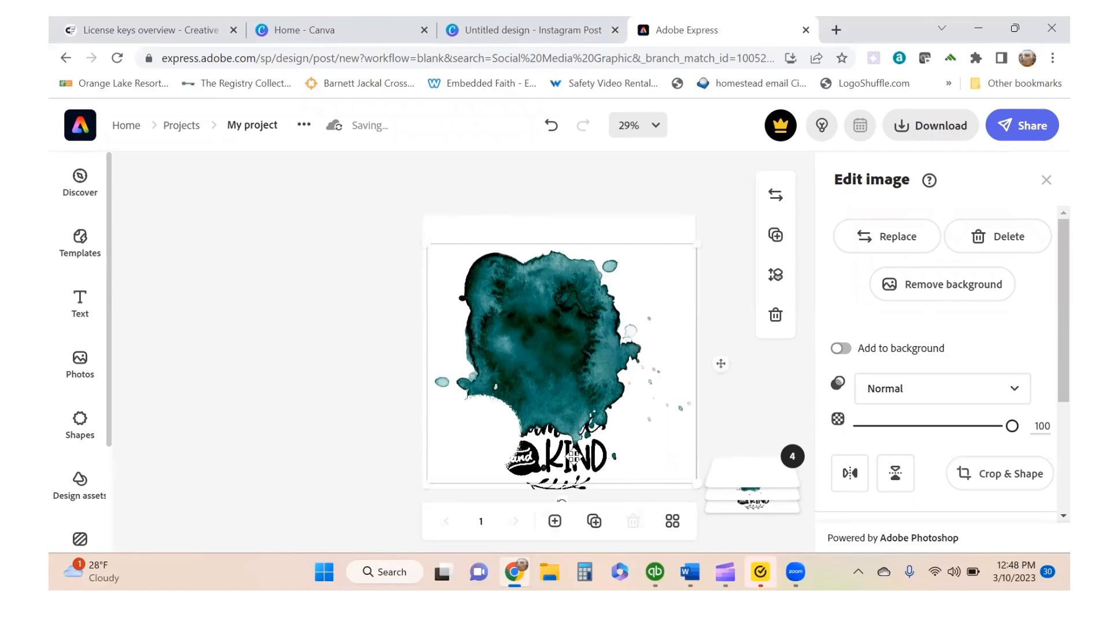
# Step: Move the white bleach spot onto the green splash, enlarge it and position it over the middle
pyautogui.moveTo(456, 449); pyautogui.dragTo(545, 334)
pyautogui.moveTo(508, 372); pyautogui.dragTo(482, 410)
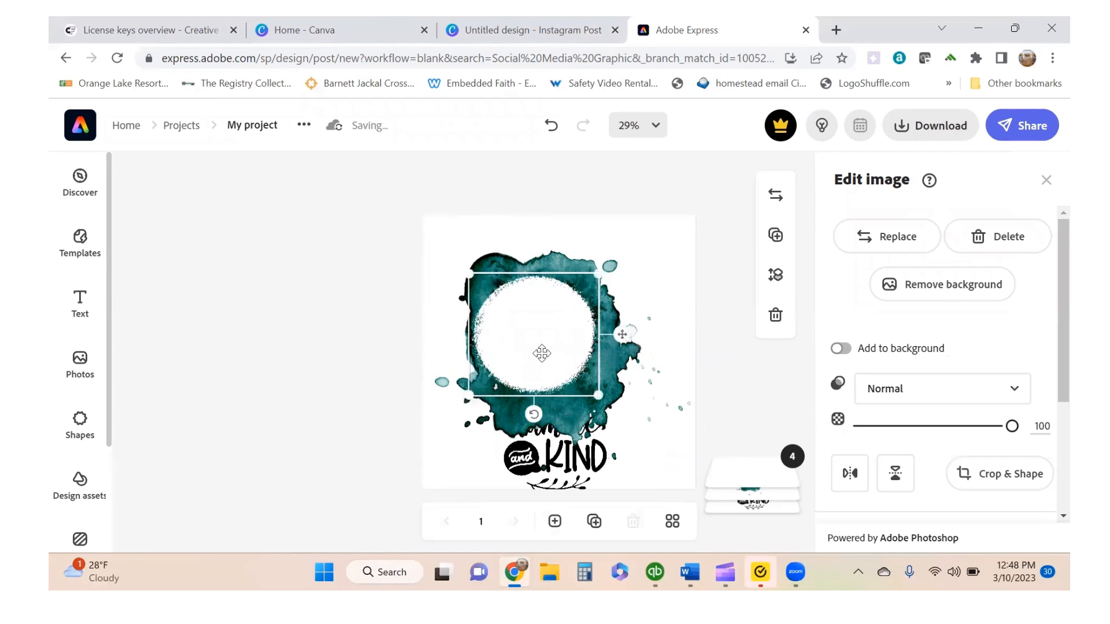
pyautogui.moveTo(545, 359)
pyautogui.mouseDown()
pyautogui.moveTo(569, 367)
pyautogui.moveTo(526, 354)
pyautogui.moveTo(547, 366)
pyautogui.mouseUp()
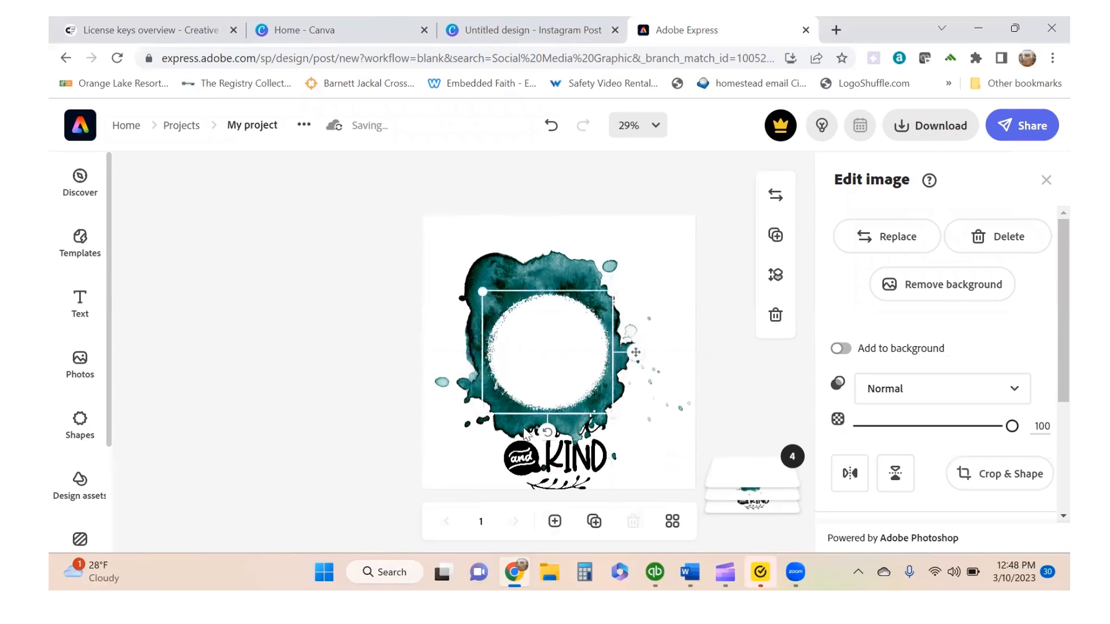
# Step: Shift the green splash slightly down and send it to the back of the layer stack
pyautogui.moveTo(538, 480)
pyautogui.mouseDown()
pyautogui.moveTo(498, 399)
pyautogui.moveTo(535, 484)
pyautogui.moveTo(546, 485)
pyautogui.mouseUp()
pyautogui.click(541, 500)
pyautogui.click(528, 470)
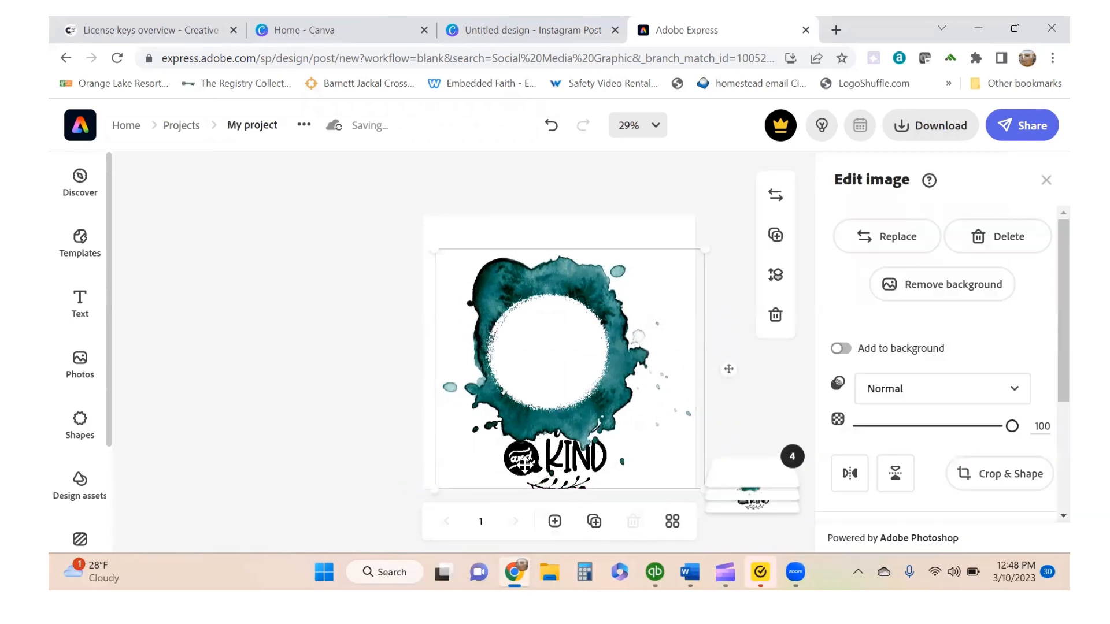
pyautogui.click(775, 275)
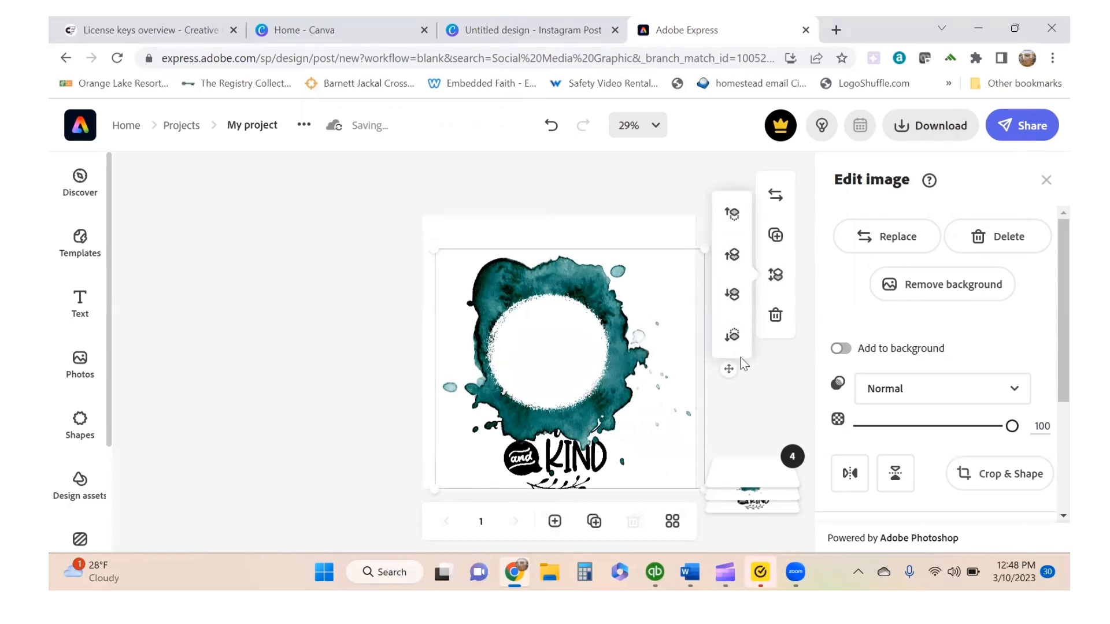
pyautogui.click(732, 335)
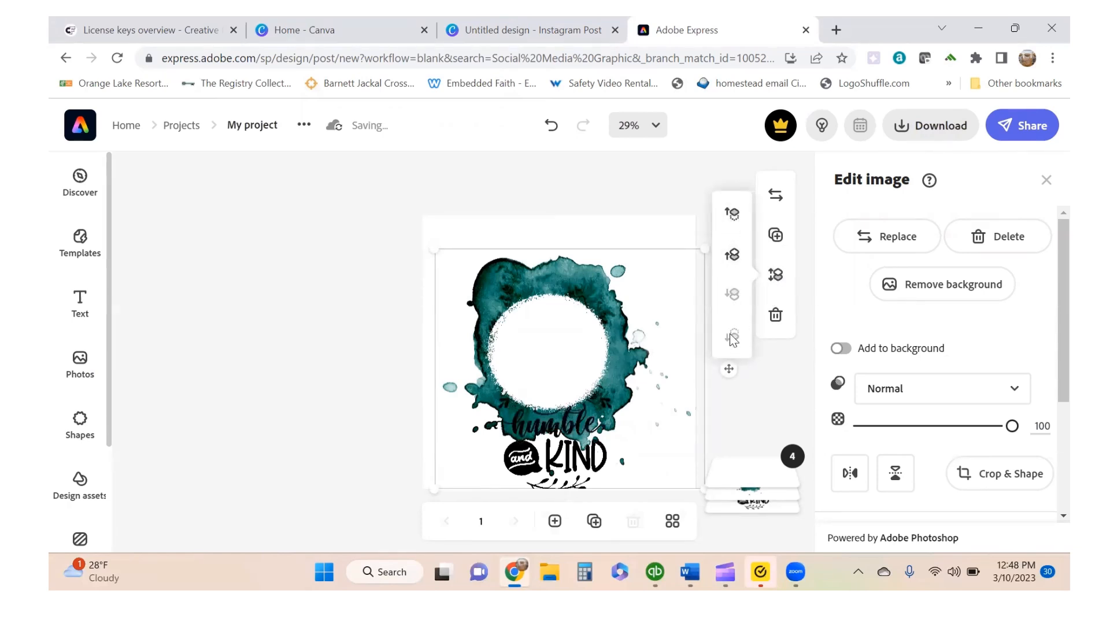
# Step: Move the lettering onto the white circle and bring it to the front
pyautogui.click(554, 464)
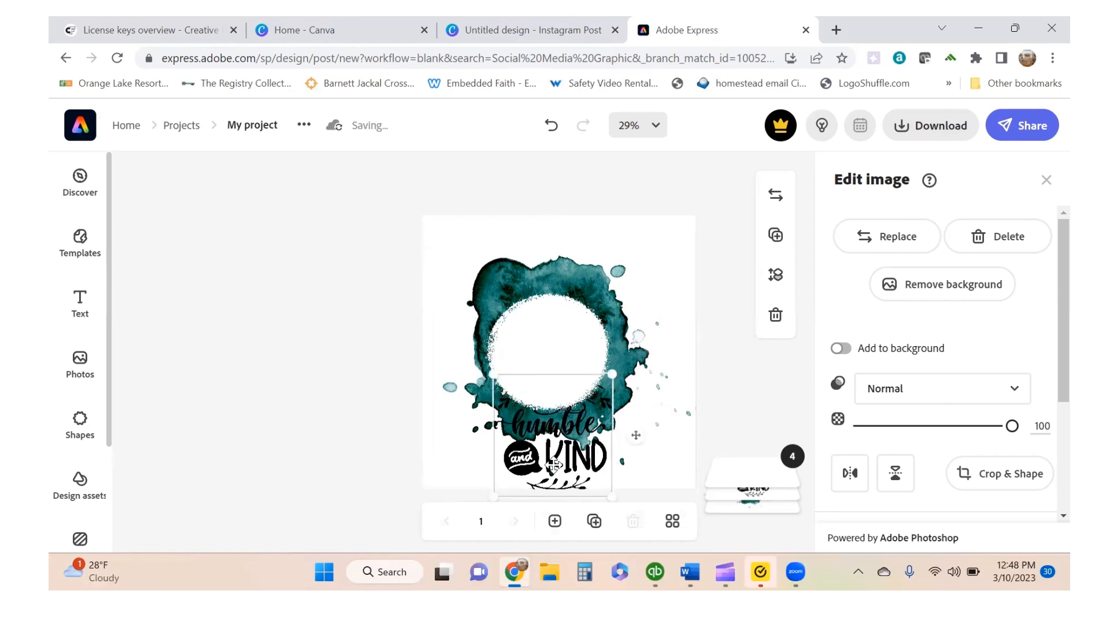
pyautogui.moveTo(558, 437); pyautogui.dragTo(552, 354)
pyautogui.click(776, 275)
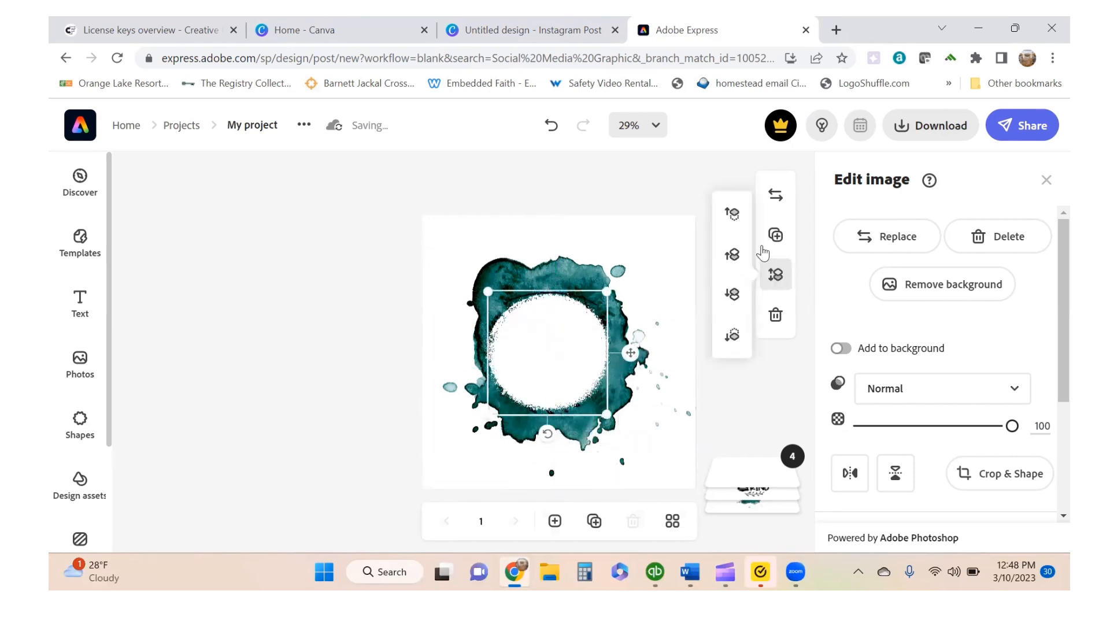
pyautogui.click(734, 218)
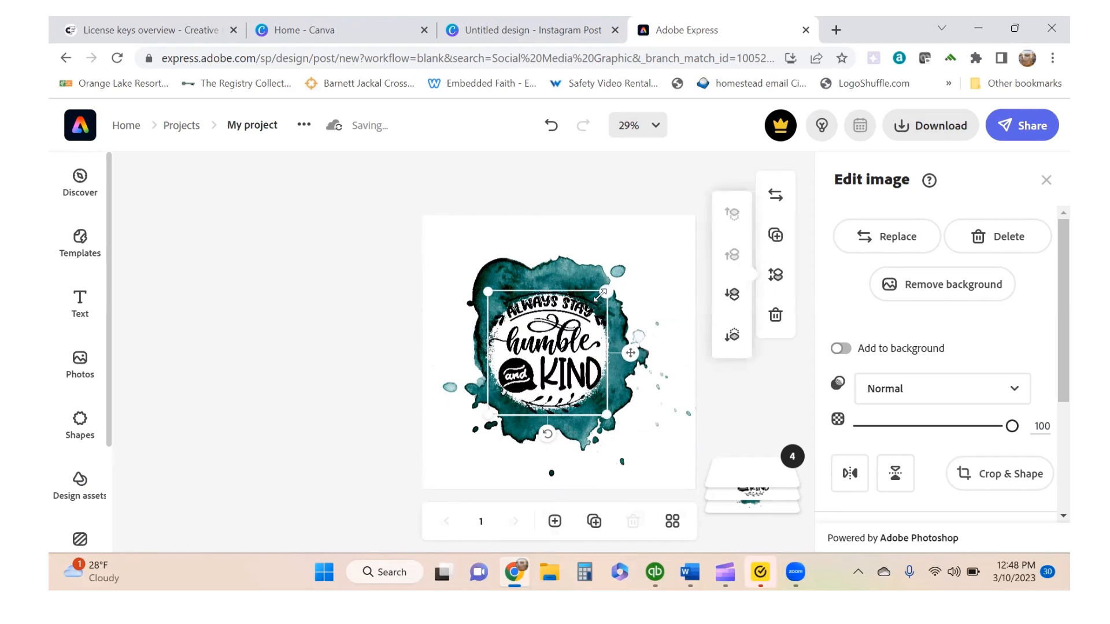
# Step: Shrink the lettering to fit within the white circle and center it there
pyautogui.moveTo(603, 300); pyautogui.dragTo(586, 318)
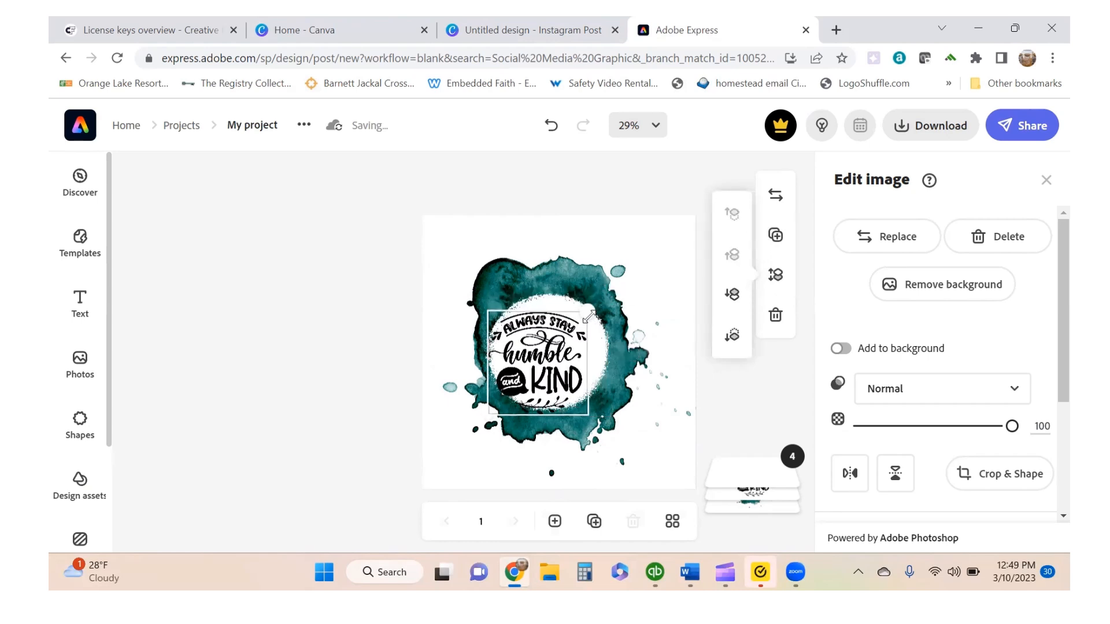
pyautogui.moveTo(550, 357)
pyautogui.mouseDown()
pyautogui.moveTo(561, 345)
pyautogui.moveTo(540, 349)
pyautogui.moveTo(543, 338)
pyautogui.moveTo(568, 354)
pyautogui.mouseUp()
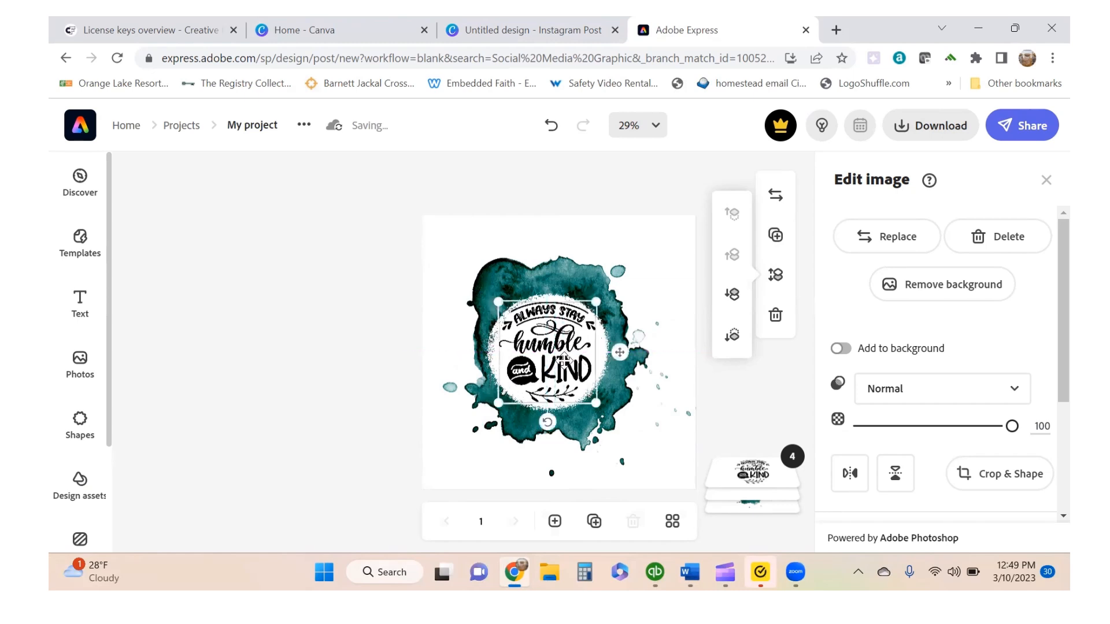
pyautogui.click(666, 440)
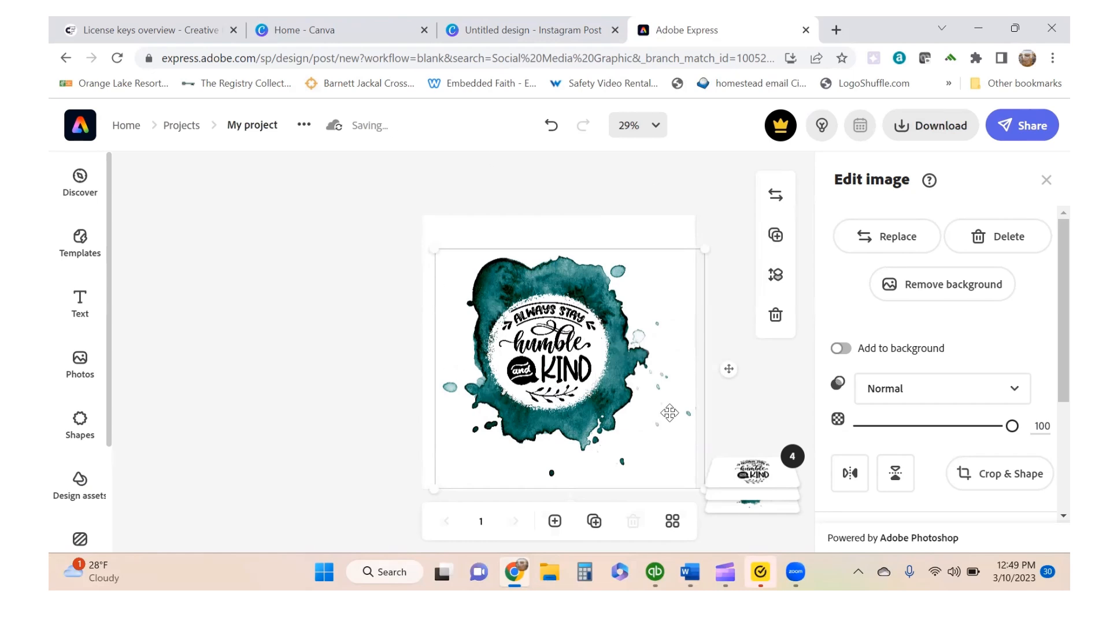
# Step: Download the finished design as a PNG with a transparent background
pyautogui.click(941, 127)
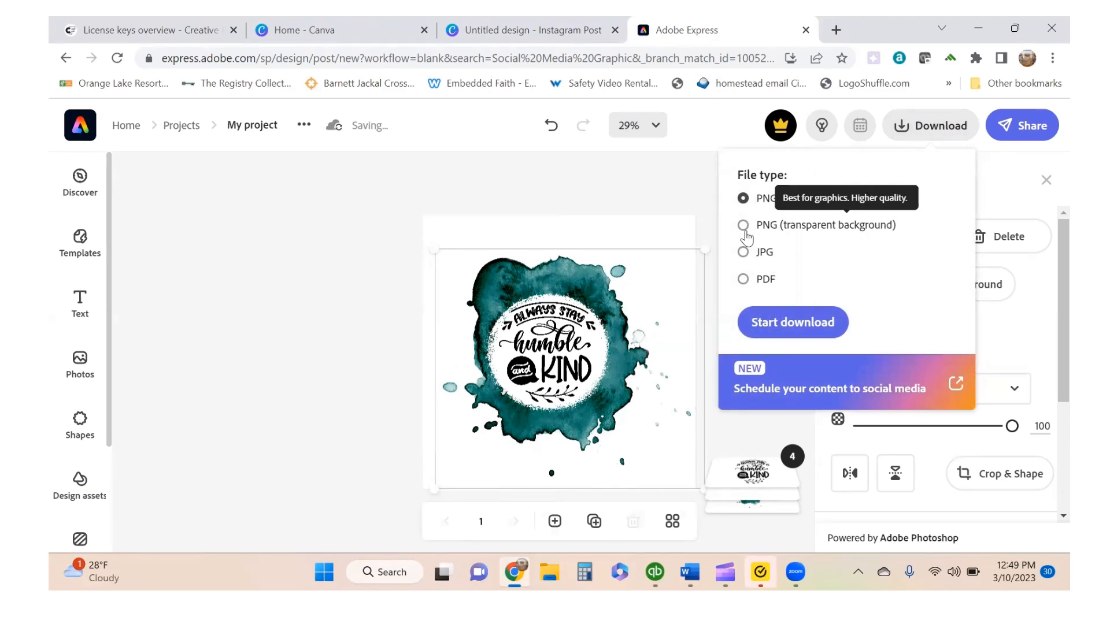
pyautogui.click(744, 227)
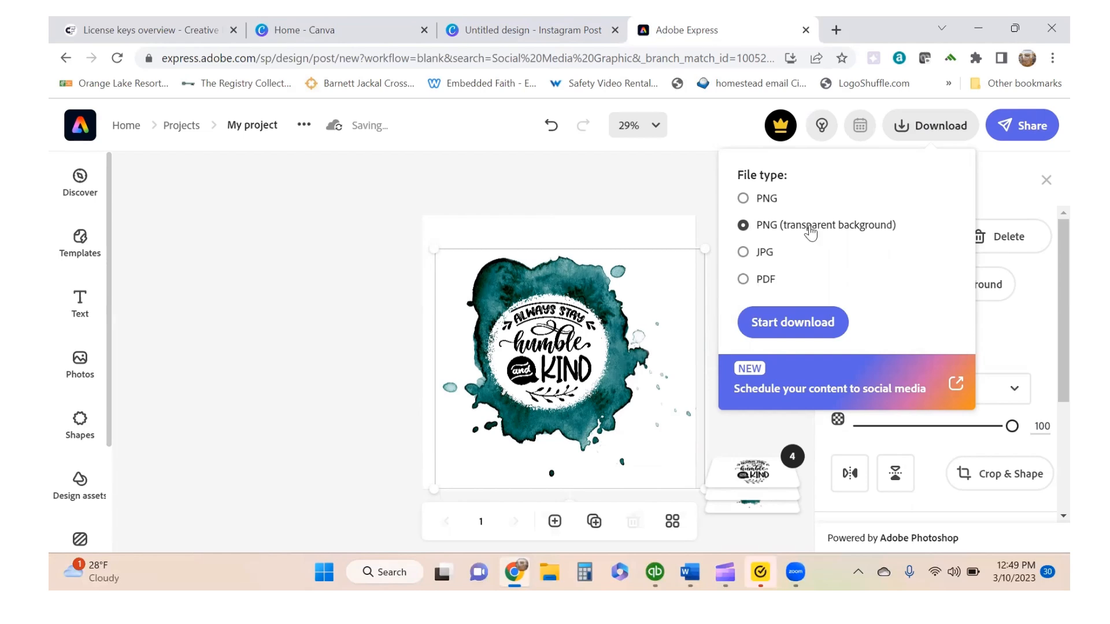
pyautogui.click(778, 336)
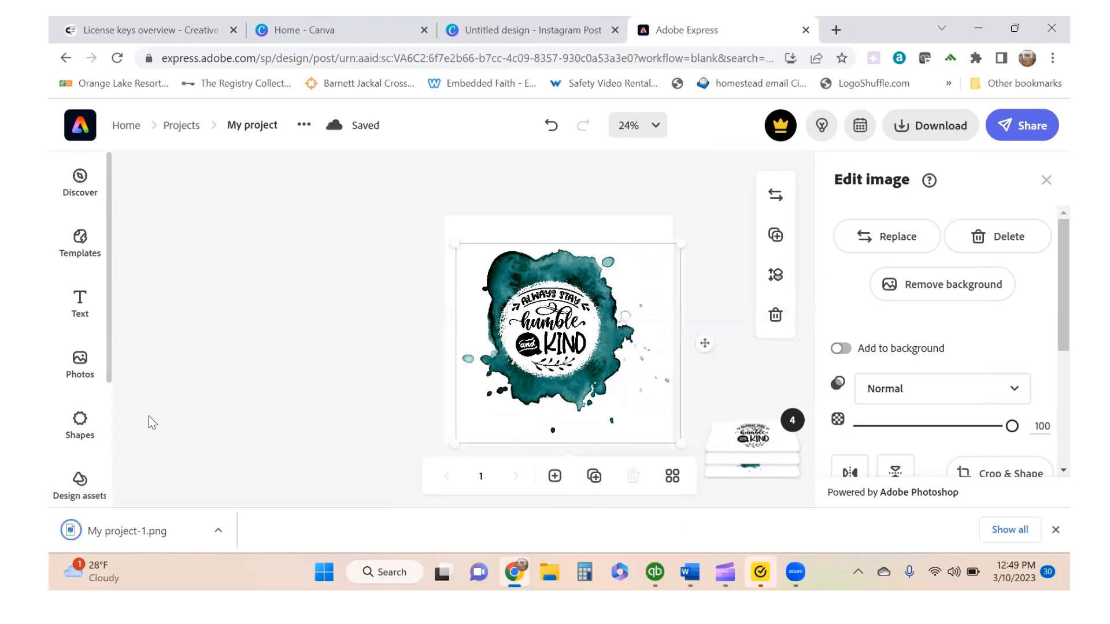
# Step: Open the downloaded My project-1.png in the image viewer, inspect its transparent background, and close it
pyautogui.click(145, 540)
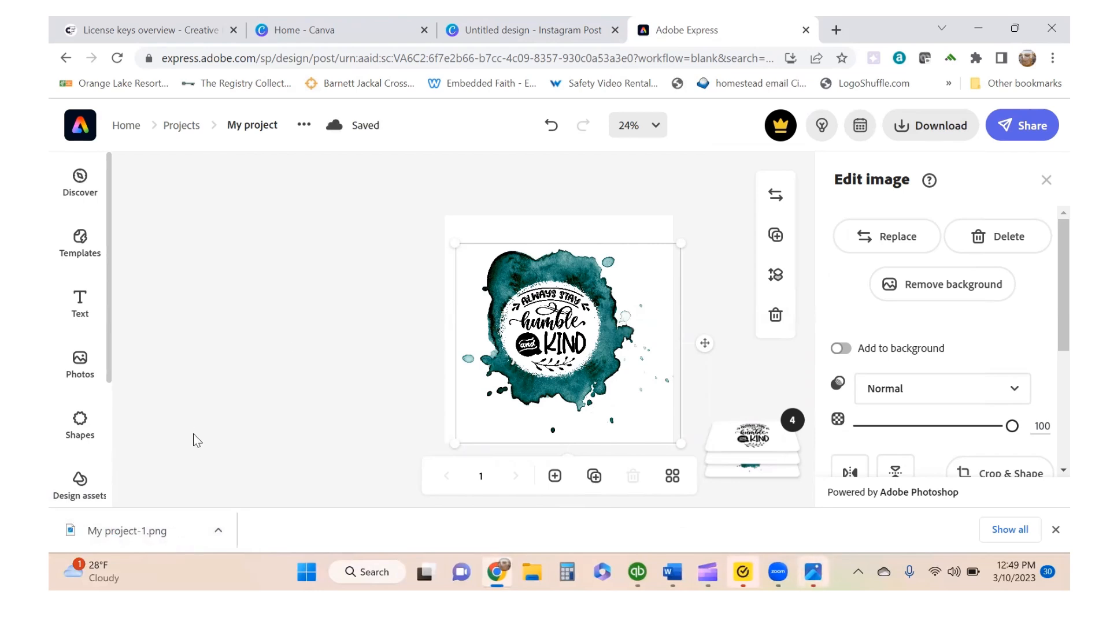
pyautogui.click(152, 533)
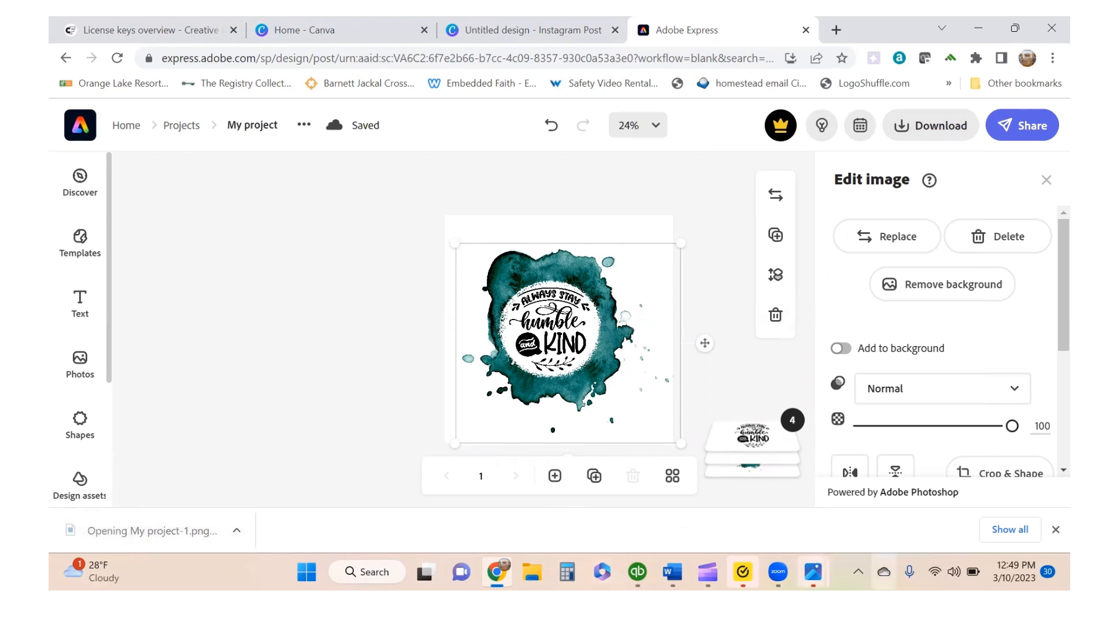
pyautogui.moveTo(813, 573)
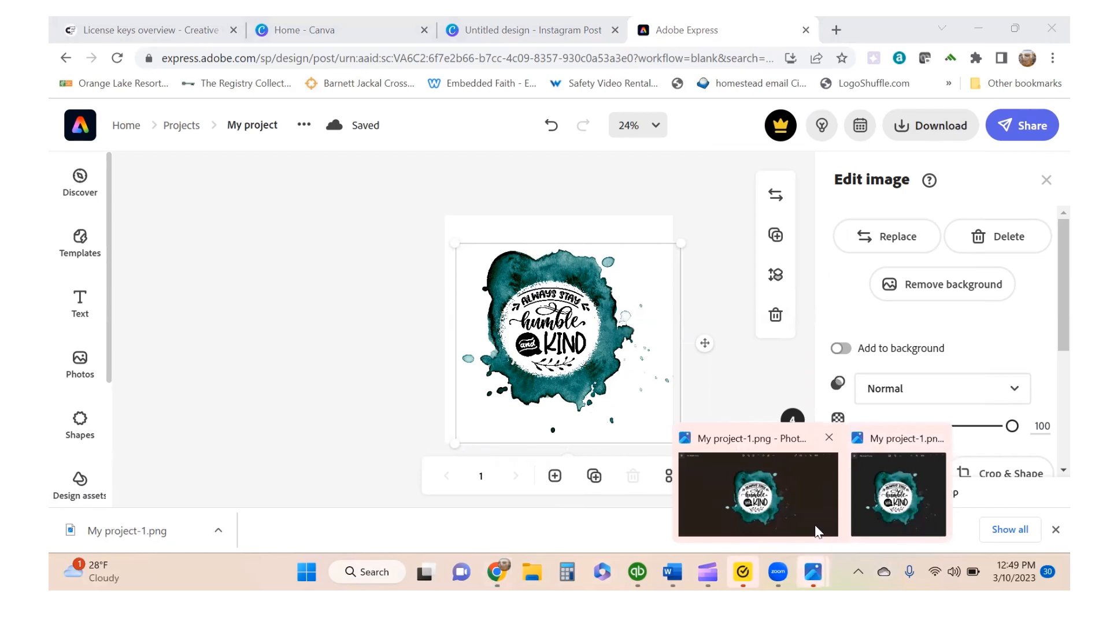
pyautogui.click(767, 520)
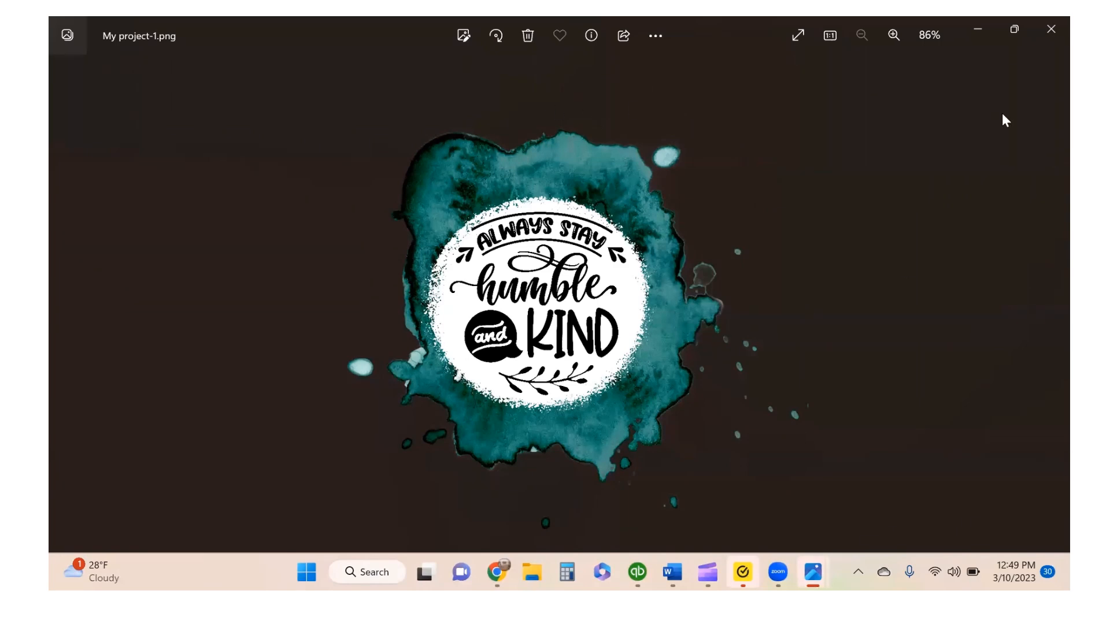
pyautogui.click(1051, 29)
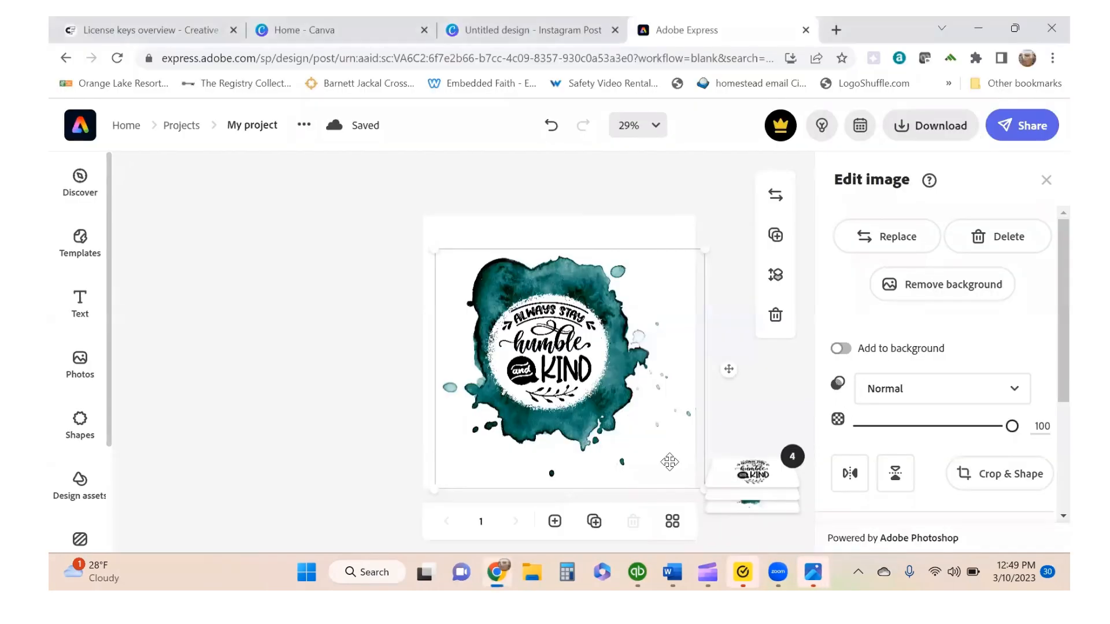
# Step: Switch to Word and set the blank document to landscape orientation with zero side margins
pyautogui.click(671, 572)
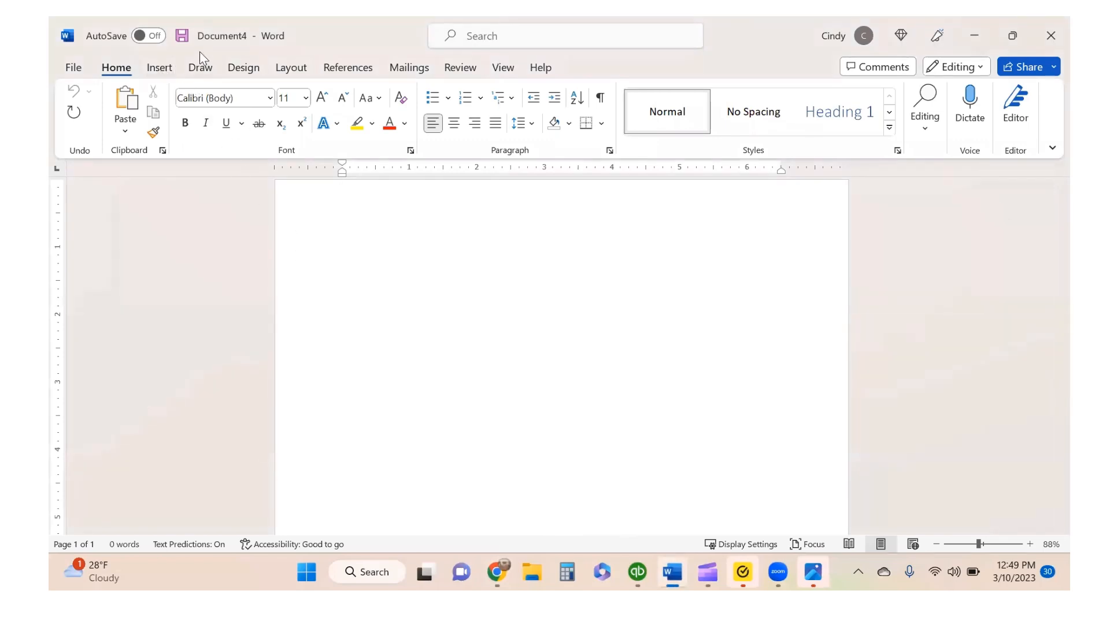
pyautogui.click(308, 71)
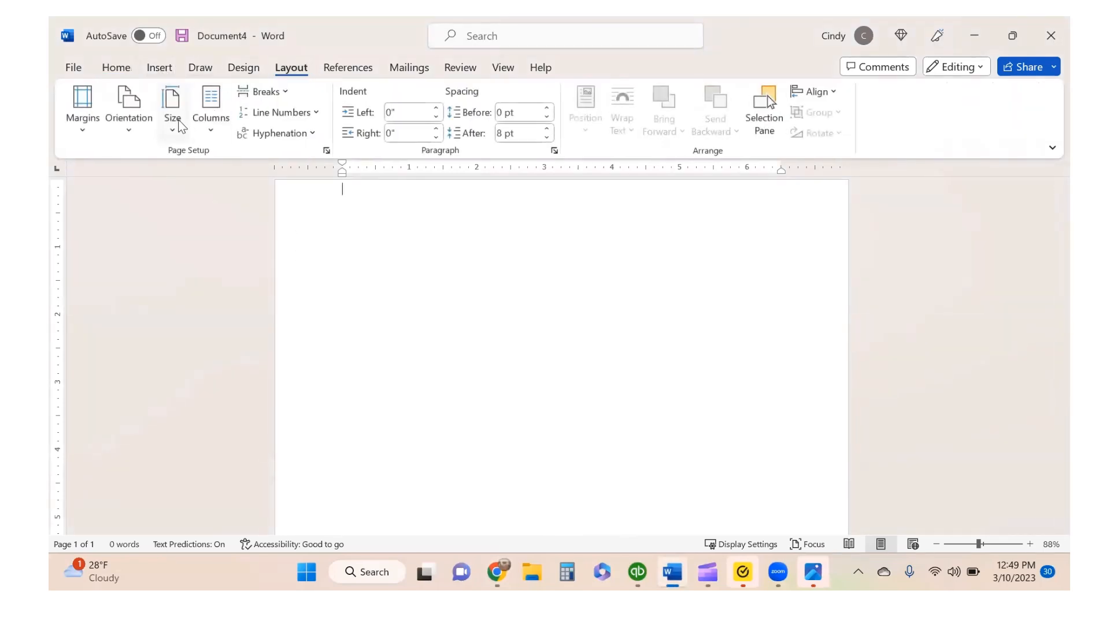
pyautogui.click(130, 124)
pyautogui.click(155, 203)
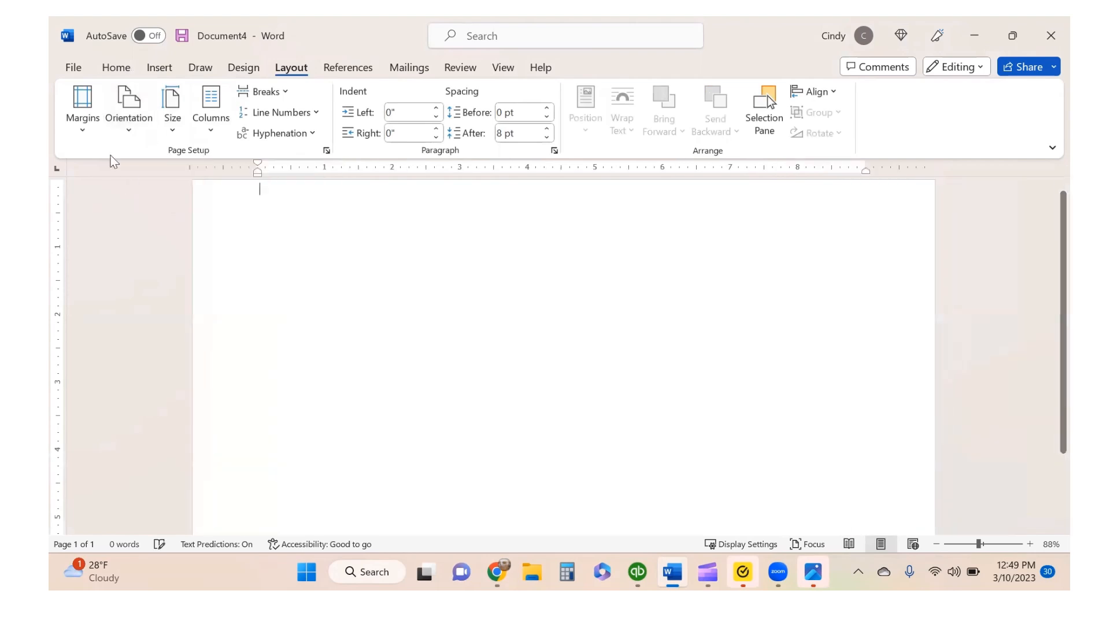
pyautogui.click(85, 119)
pyautogui.click(96, 185)
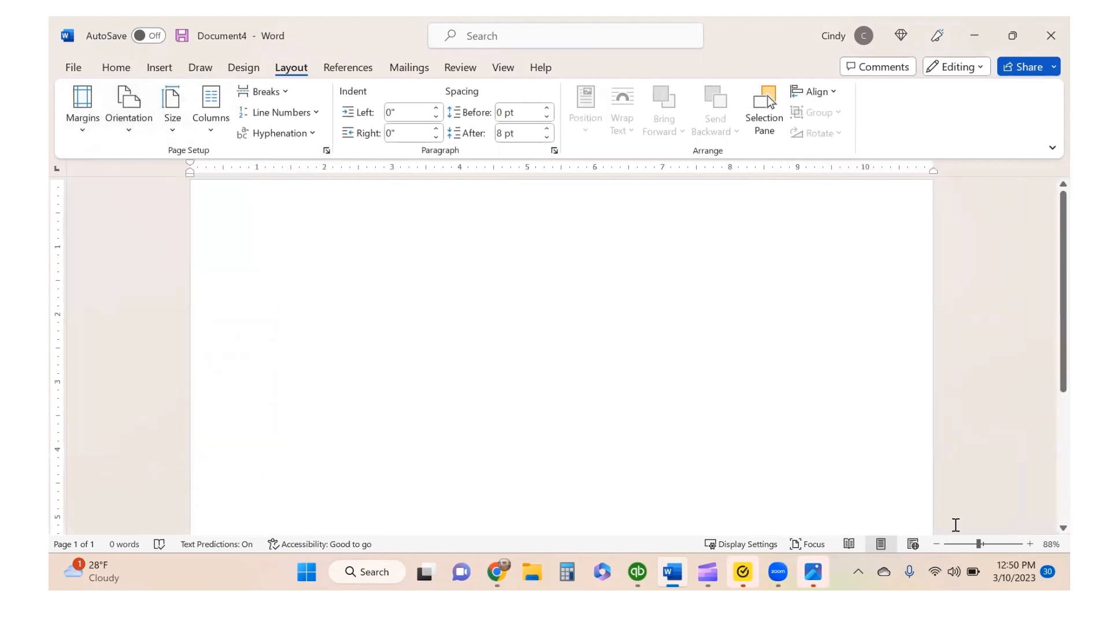
# Step: Insert both downloaded pictures, Untitled design (1) and My project-1, into the document from the Downloads folder
pyautogui.click(961, 544)
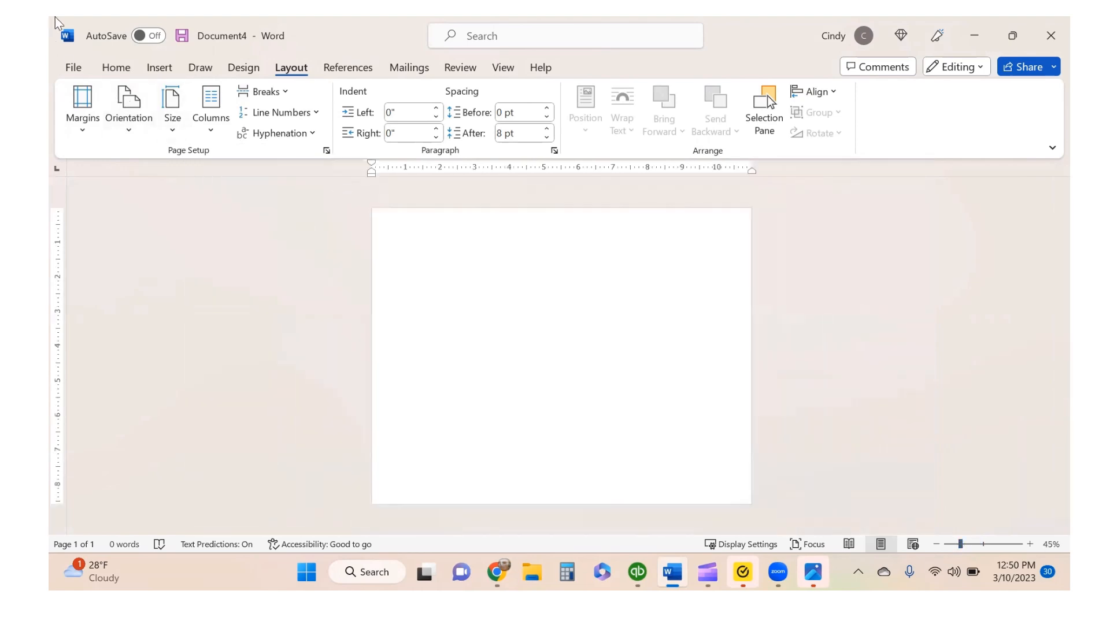
pyautogui.click(153, 69)
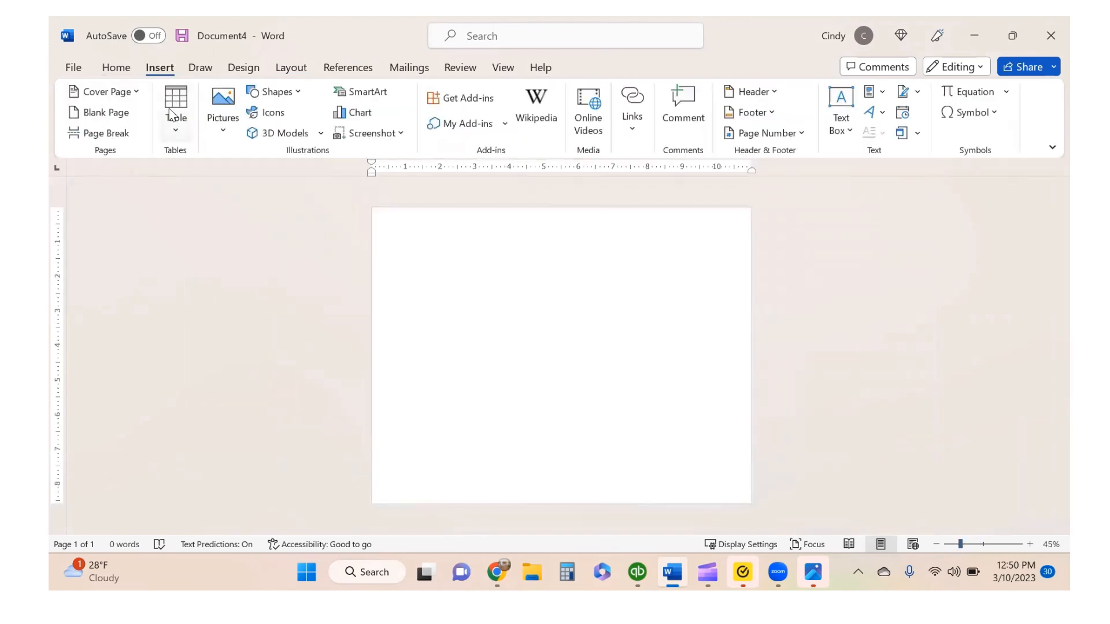
pyautogui.click(233, 123)
pyautogui.click(254, 181)
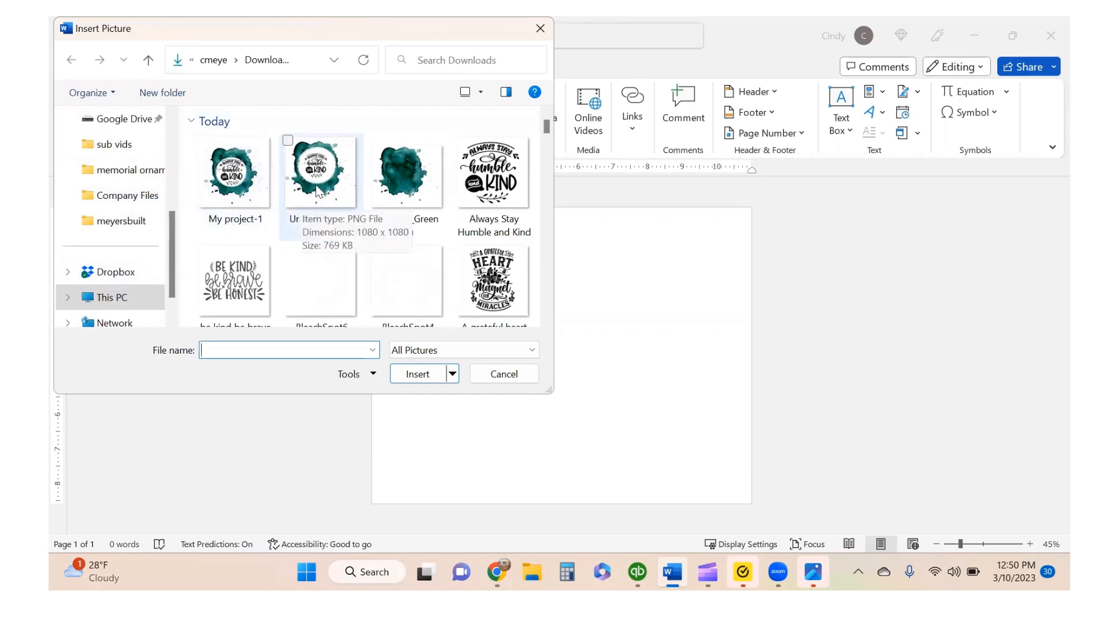
pyautogui.click(335, 184)
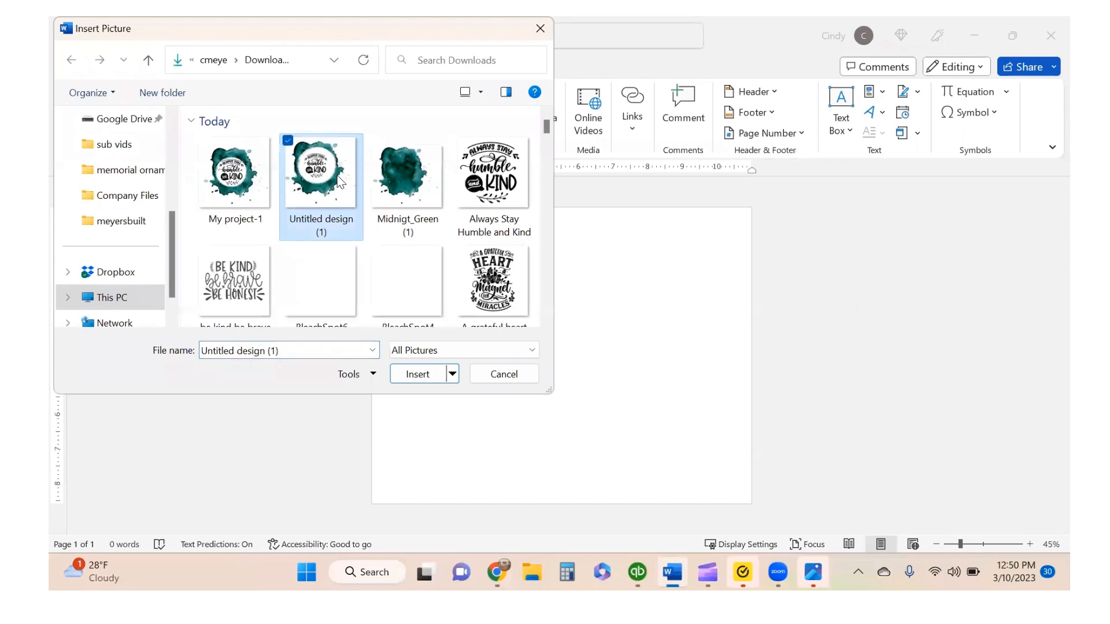
pyautogui.keyDown('ctrl'); pyautogui.click(244, 188); pyautogui.keyUp('ctrl')
pyautogui.click(429, 377)
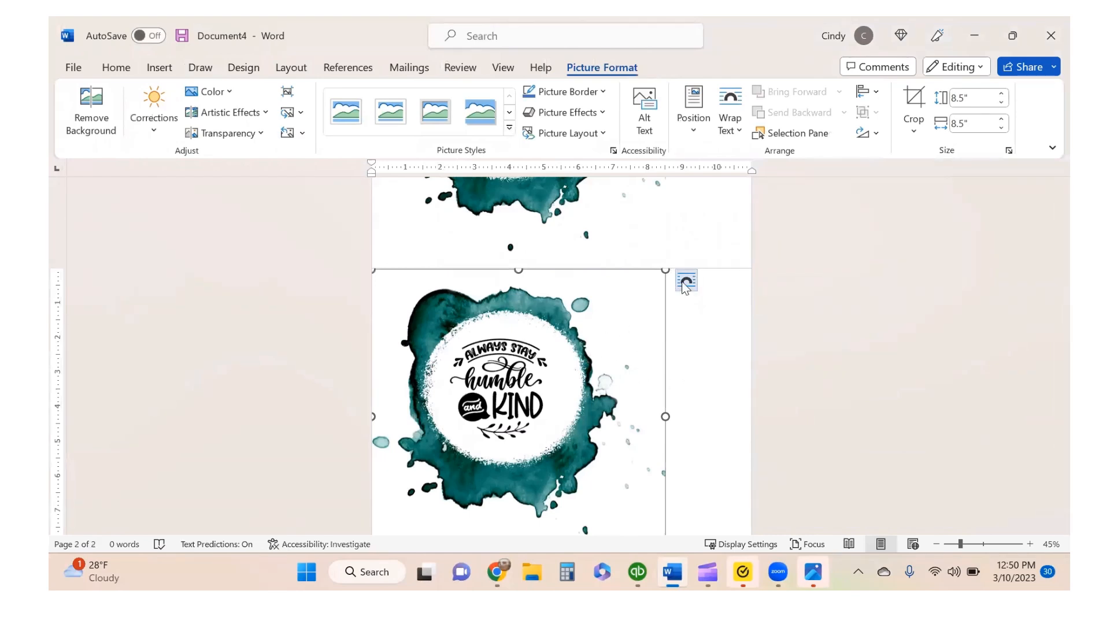
# Step: Apply Through text wrapping to the Untitled design (1) picture and move it against the page's right edge
pyautogui.click(686, 282)
pyautogui.click(793, 398)
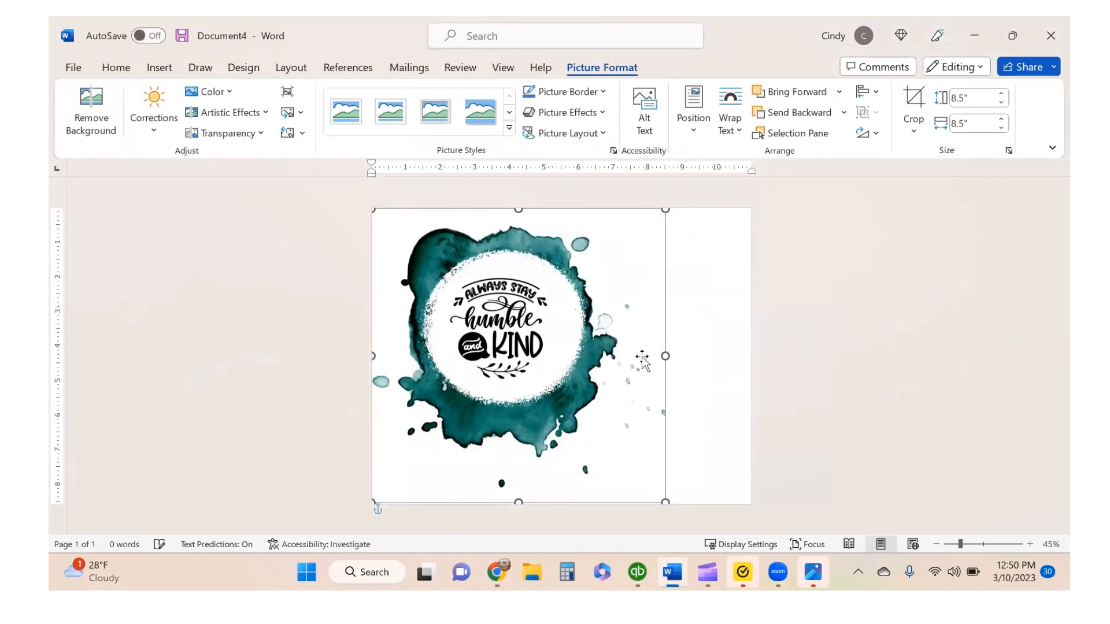
pyautogui.moveTo(467, 358); pyautogui.dragTo(552, 359)
pyautogui.moveTo(469, 405)
pyautogui.mouseDown()
pyautogui.moveTo(383, 405)
pyautogui.moveTo(469, 409)
pyautogui.mouseUp()
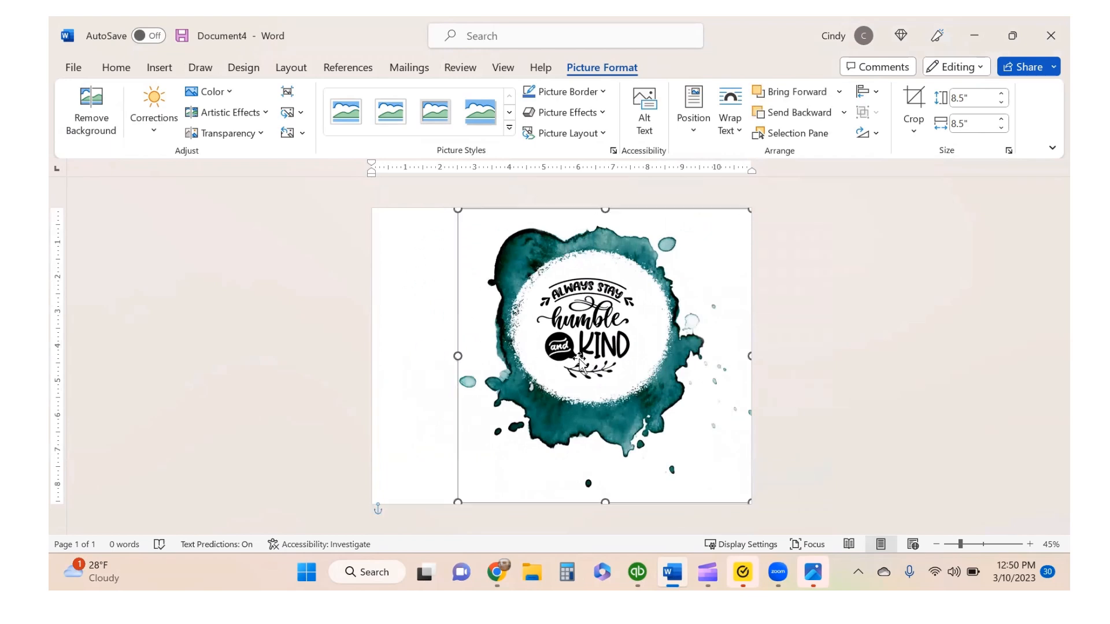
# Step: Apply Through text wrapping to the My project-1 picture at the bottom of the page
pyautogui.click(415, 486)
pyautogui.click(688, 515)
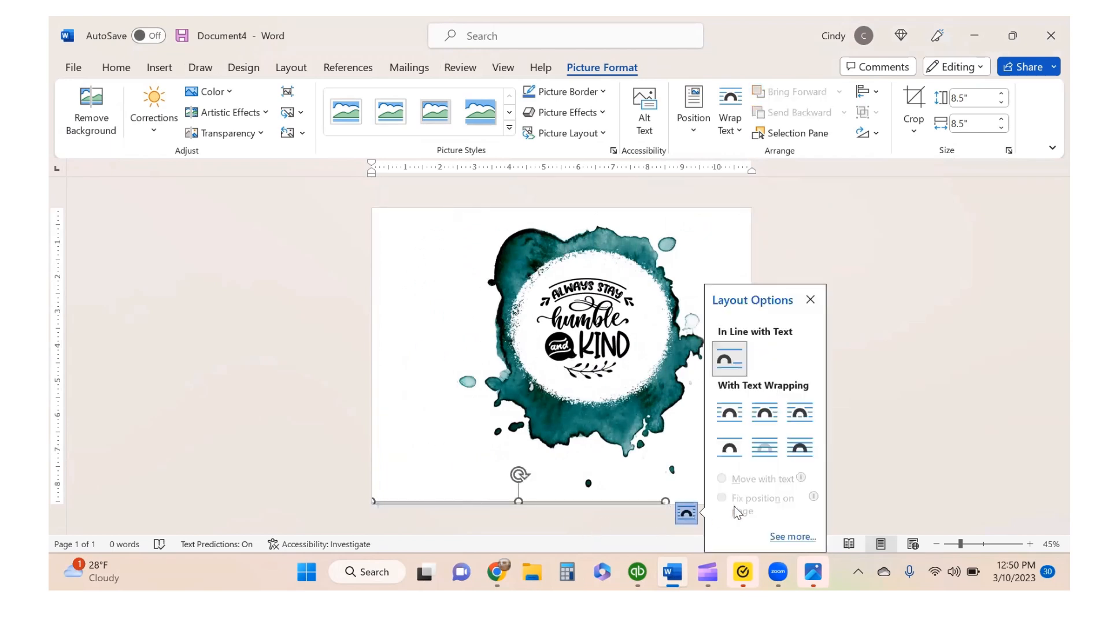
pyautogui.click(798, 413)
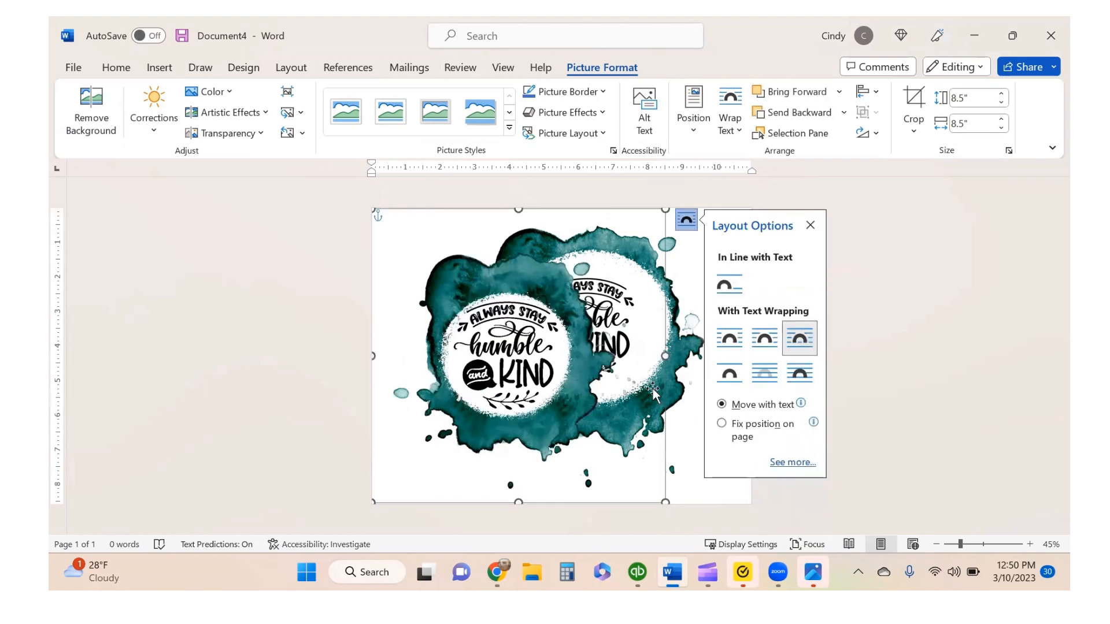
pyautogui.click(670, 387)
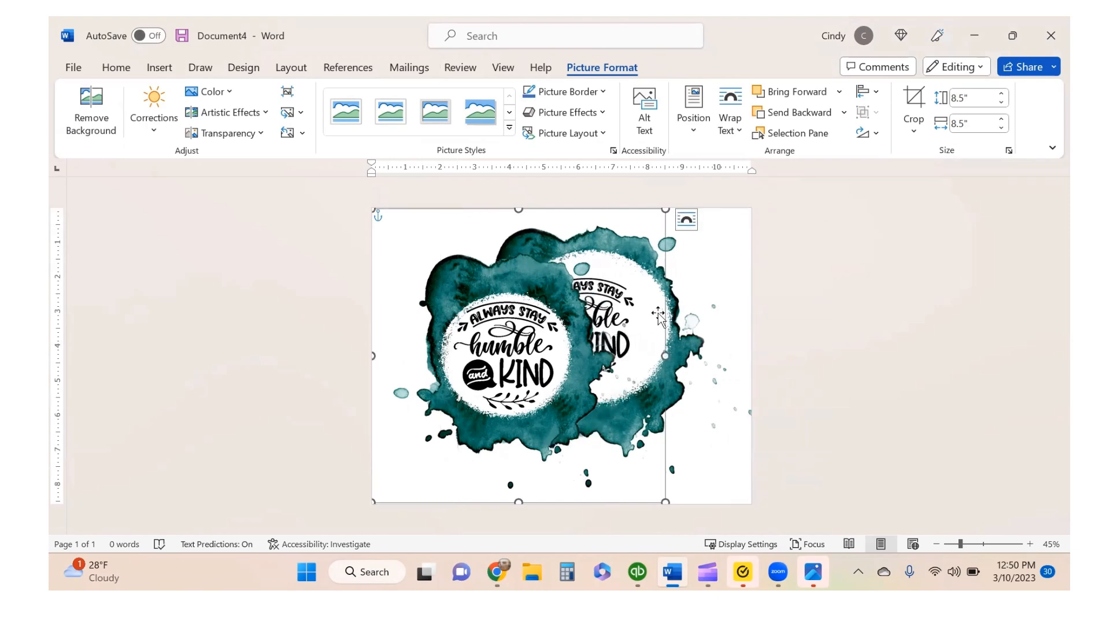
# Step: Bring the Untitled design (1) picture forward and shrink it to about 4.27" square in the page's lower right corner
pyautogui.click(801, 92)
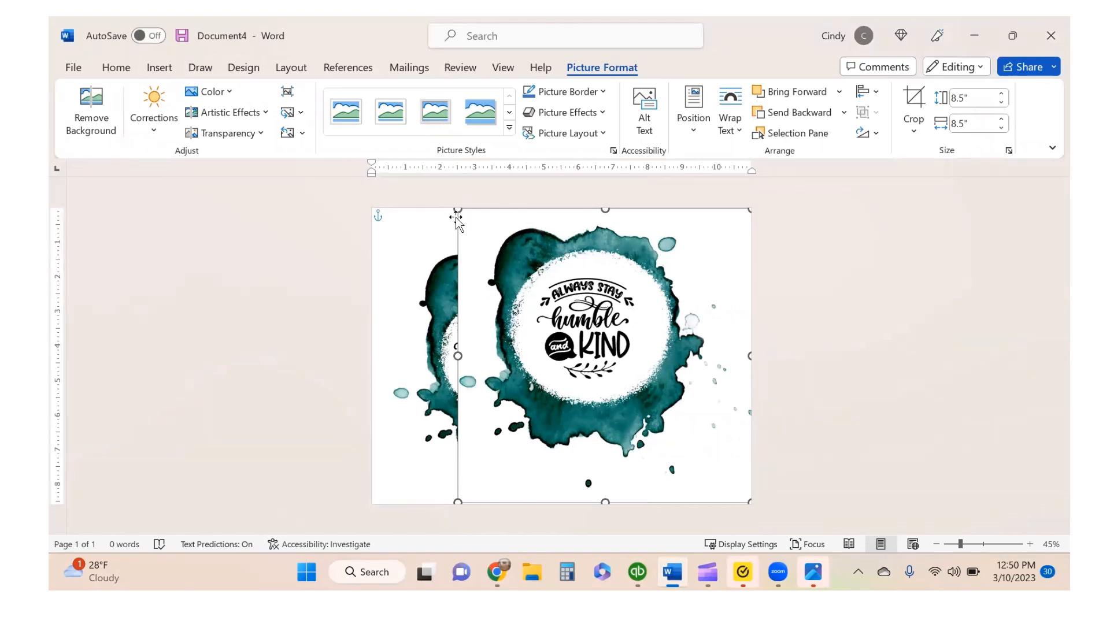
pyautogui.moveTo(454, 209); pyautogui.dragTo(604, 362)
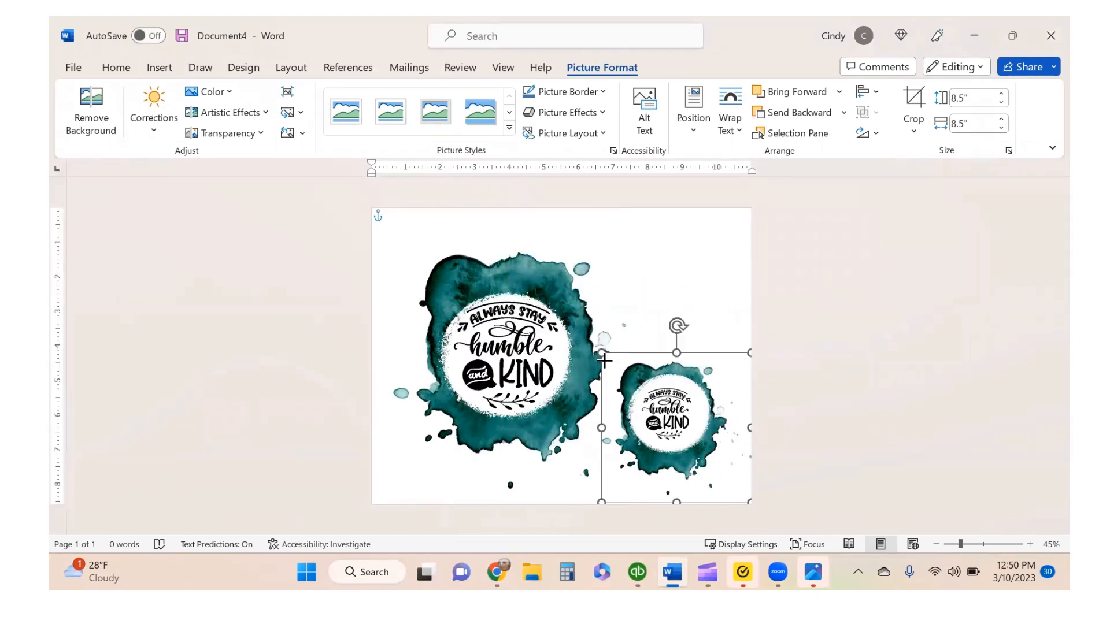
pyautogui.click(524, 361)
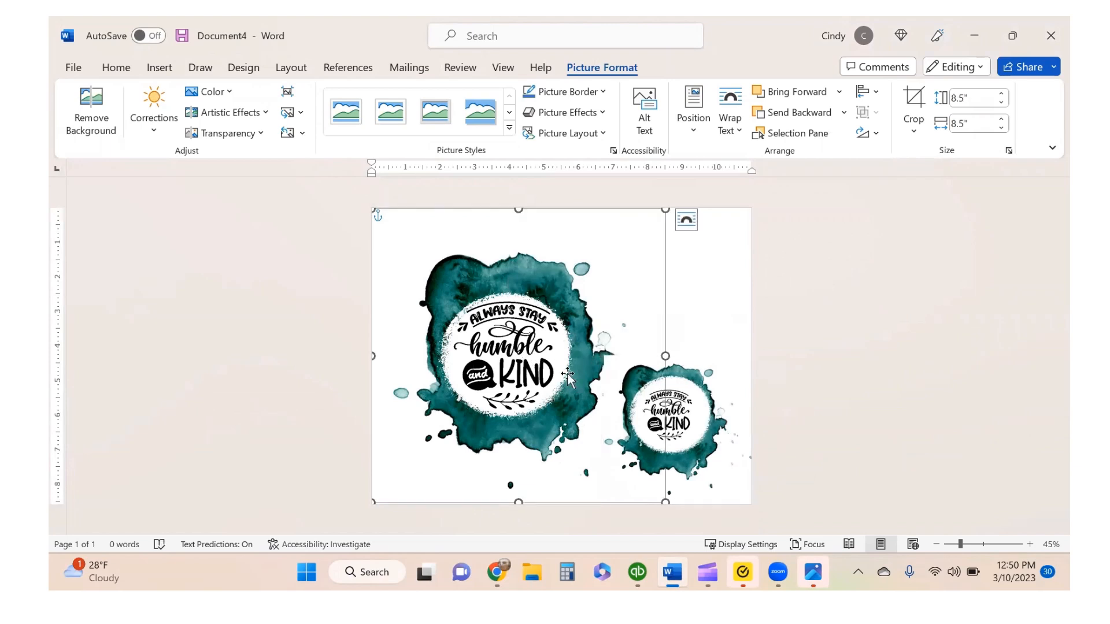
# Step: Move the small picture so it overlaps the large My project-1 picture, and bring the large one forward
pyautogui.click(683, 425)
pyautogui.moveTo(682, 425); pyautogui.dragTo(588, 405)
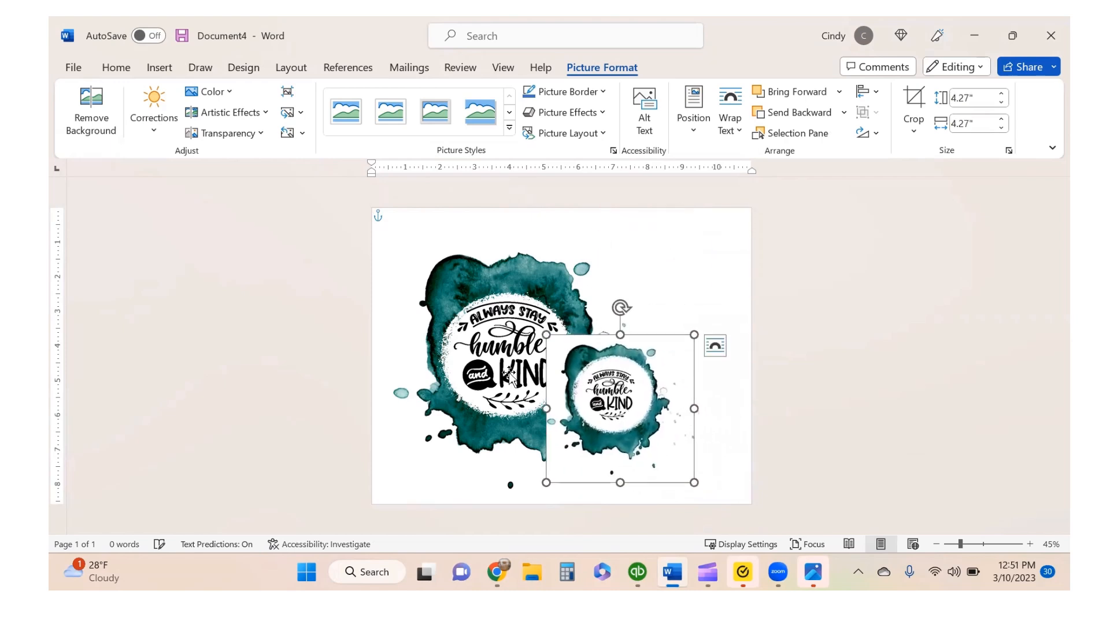
pyautogui.click(522, 353)
pyautogui.click(798, 91)
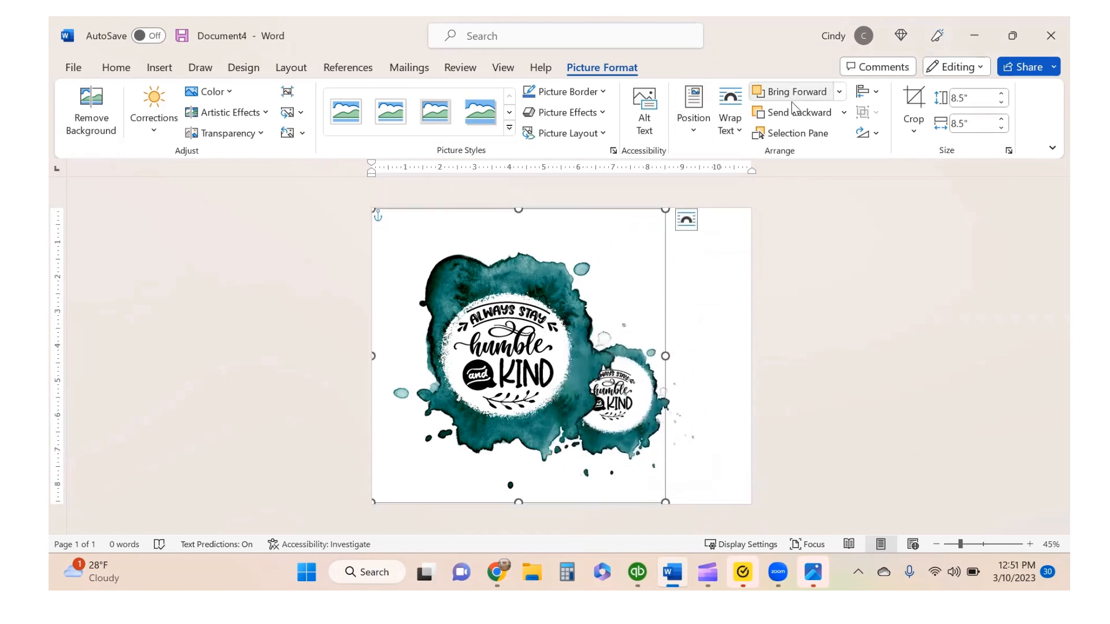